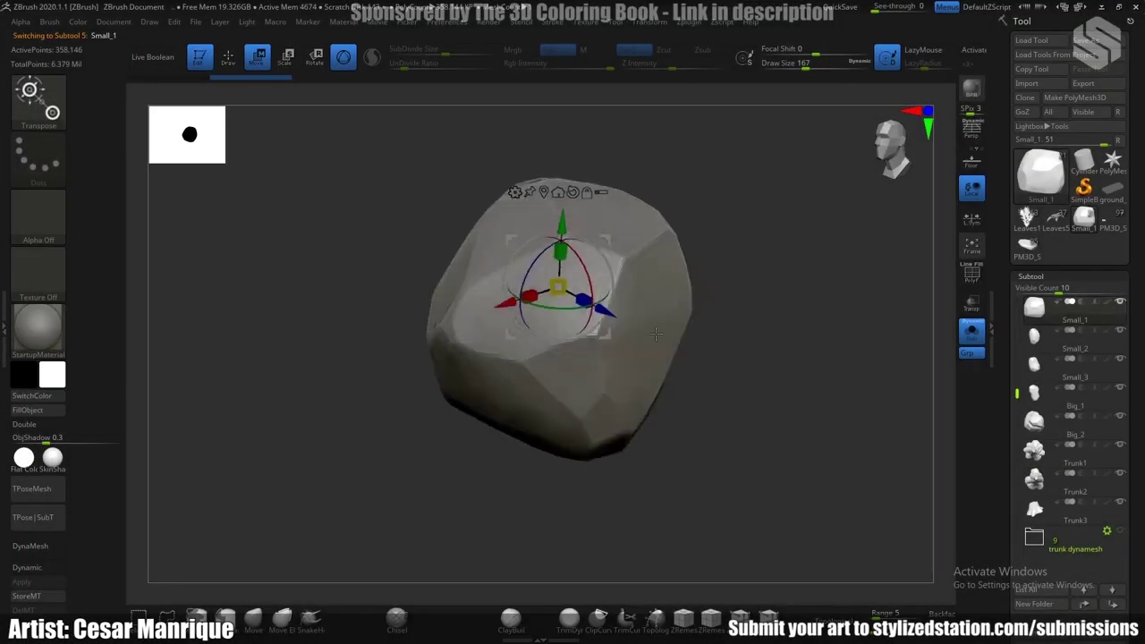
Append a Sphere3D mesh as a new subtool alongside the existing rocks and trunks
alt+right_drag(656, 334, 688, 257)
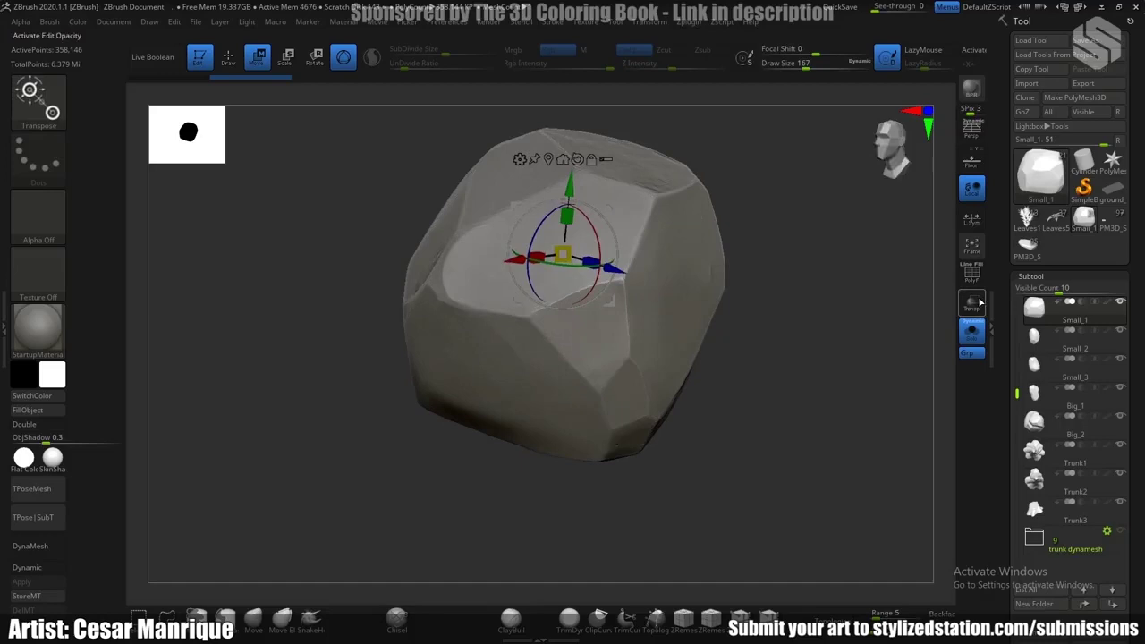
click(1030, 276)
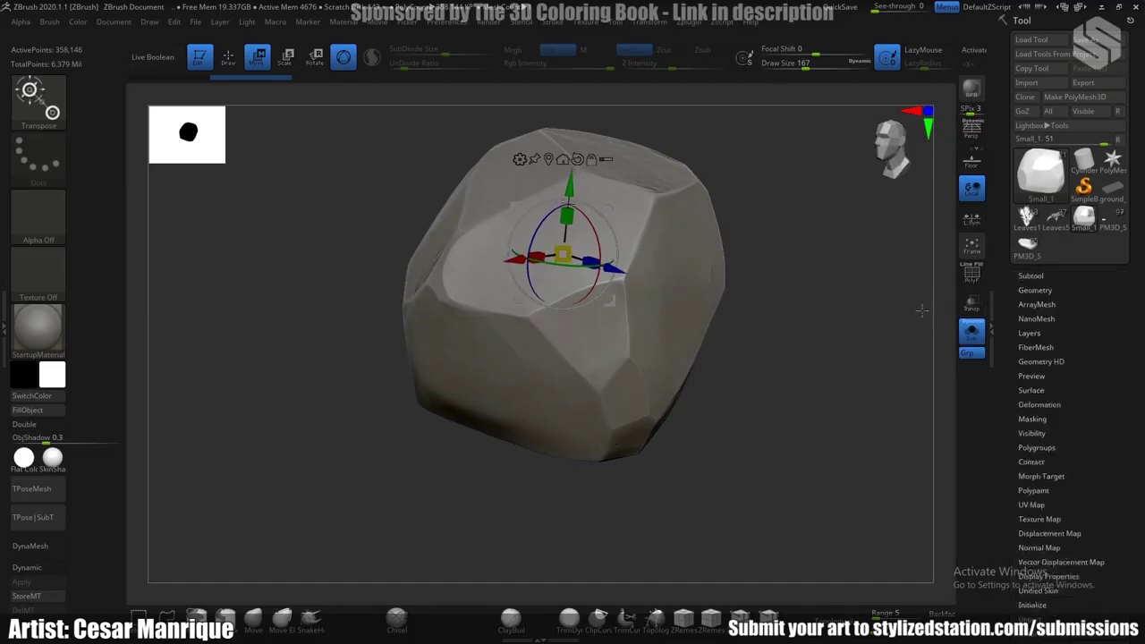
ctrl+right_drag(921, 310, 768, 320)
click(1034, 277)
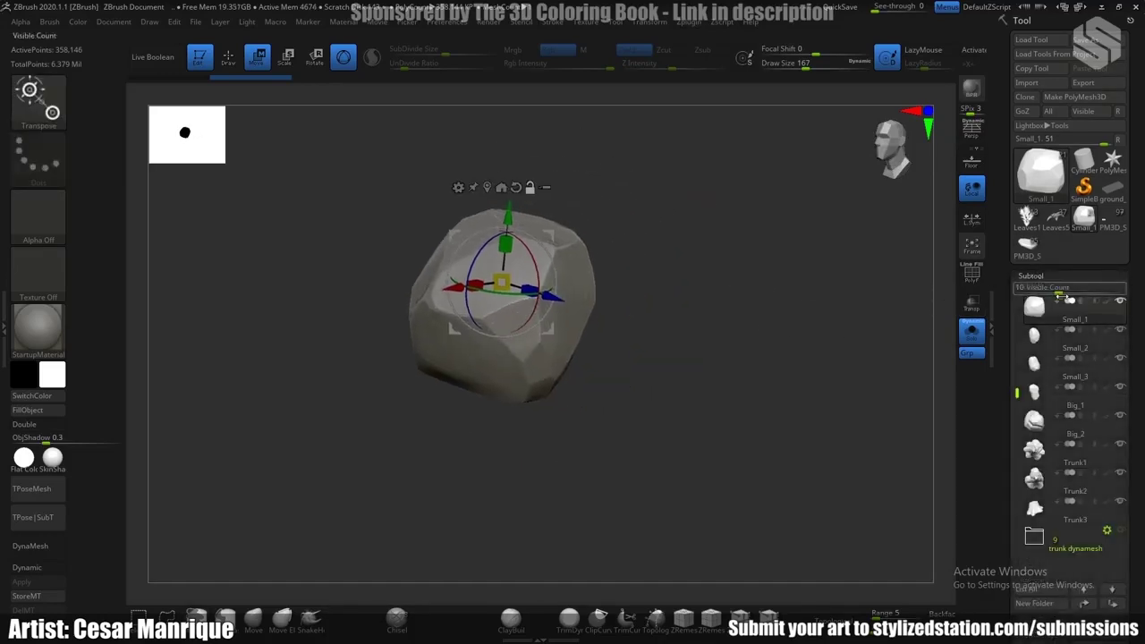
drag(1001, 565, 1003, 433)
click(1090, 558)
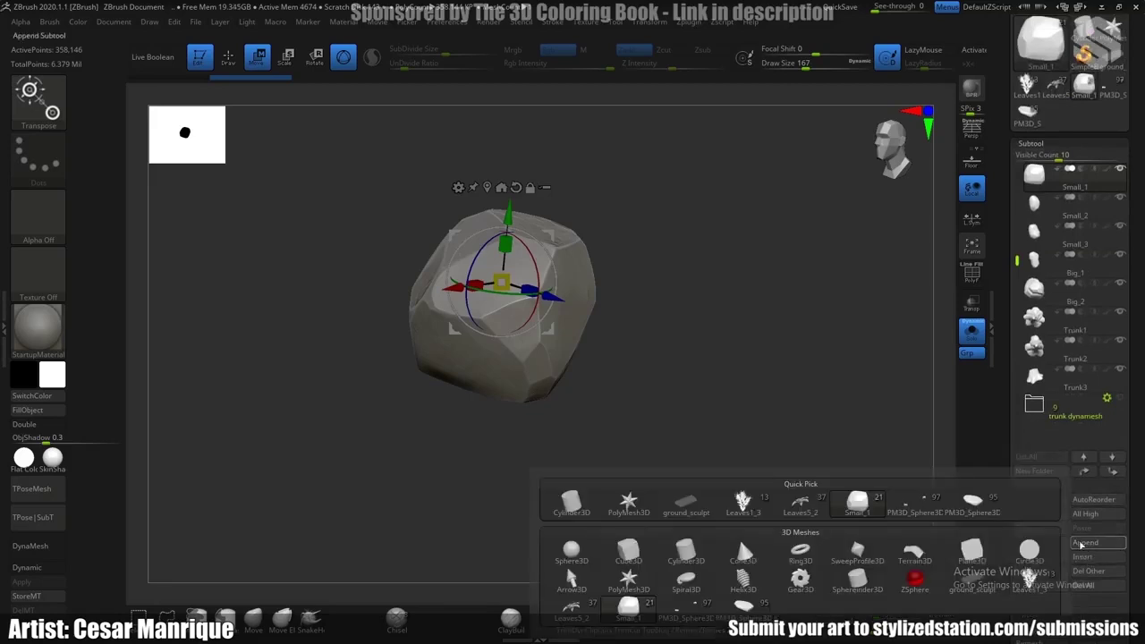
click(1087, 544)
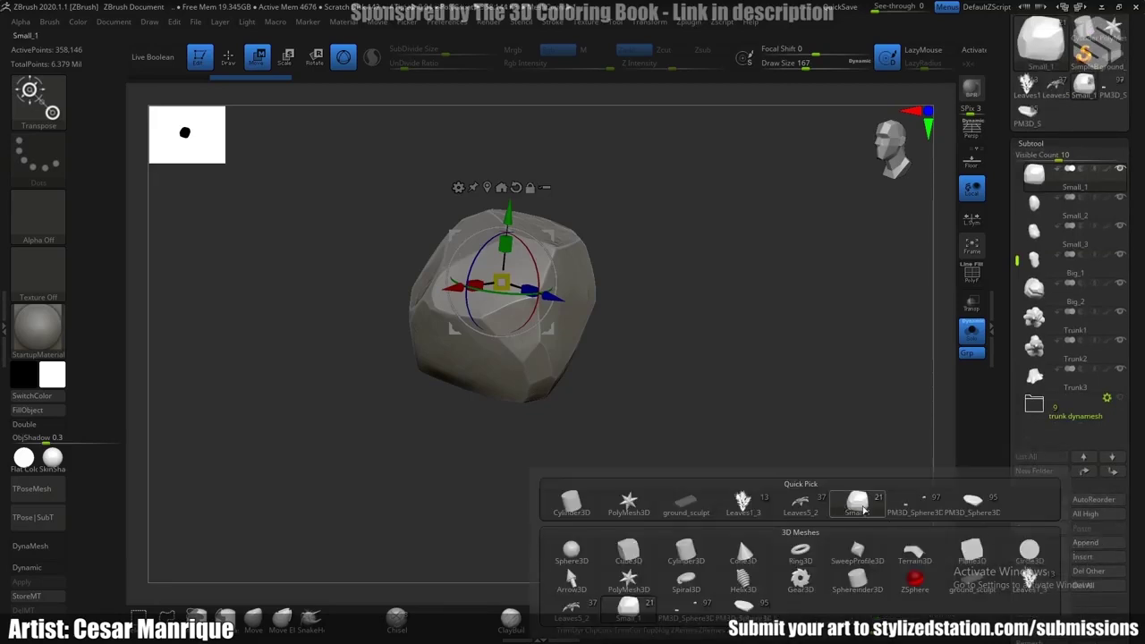
click(570, 550)
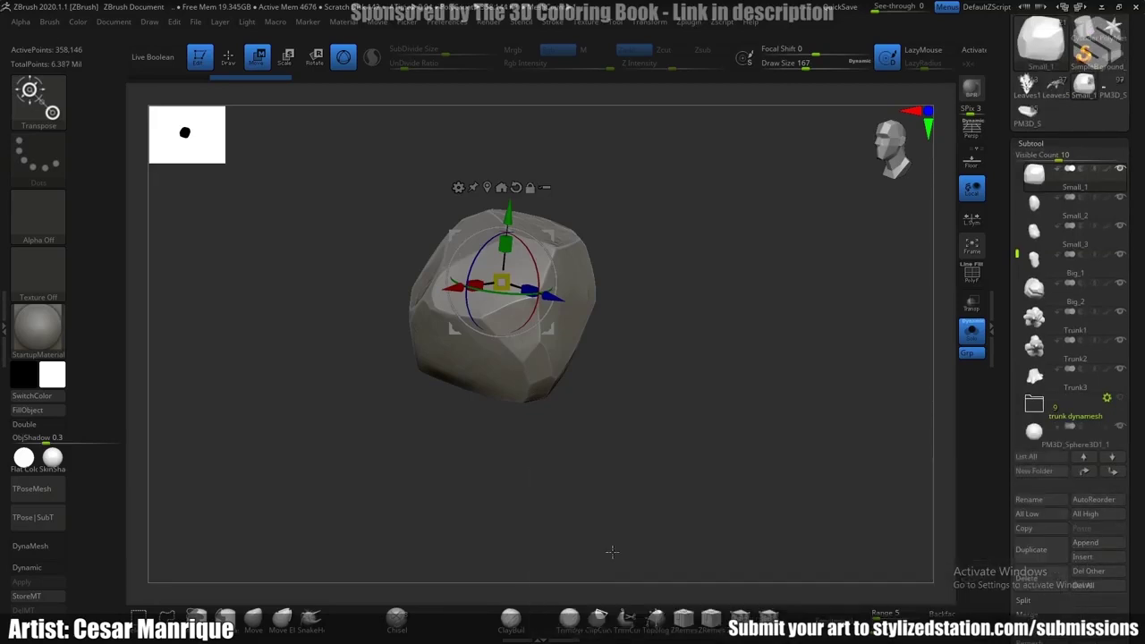
Make the appended sphere the active subtool, isolate it in Solo mode and frame it
click(978, 340)
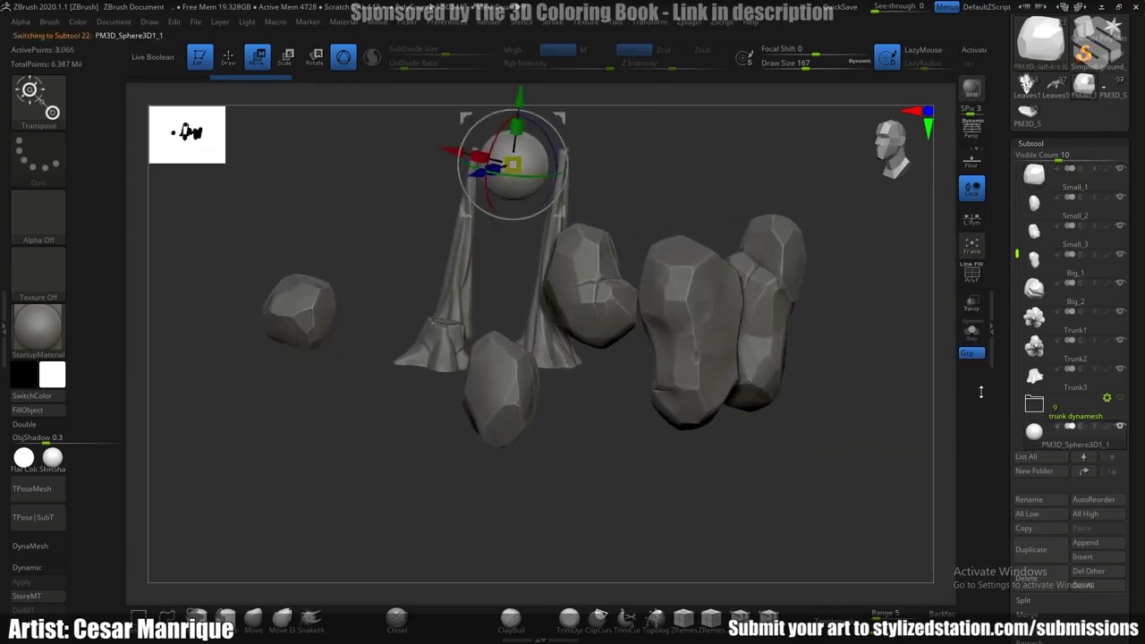
click(975, 340)
alt+right_drag(617, 233, 695, 300)
key(f)
right_drag(694, 300, 713, 299)
Convert the sphere to a DynaMesh at resolution 128
drag(1014, 385, 1014, 243)
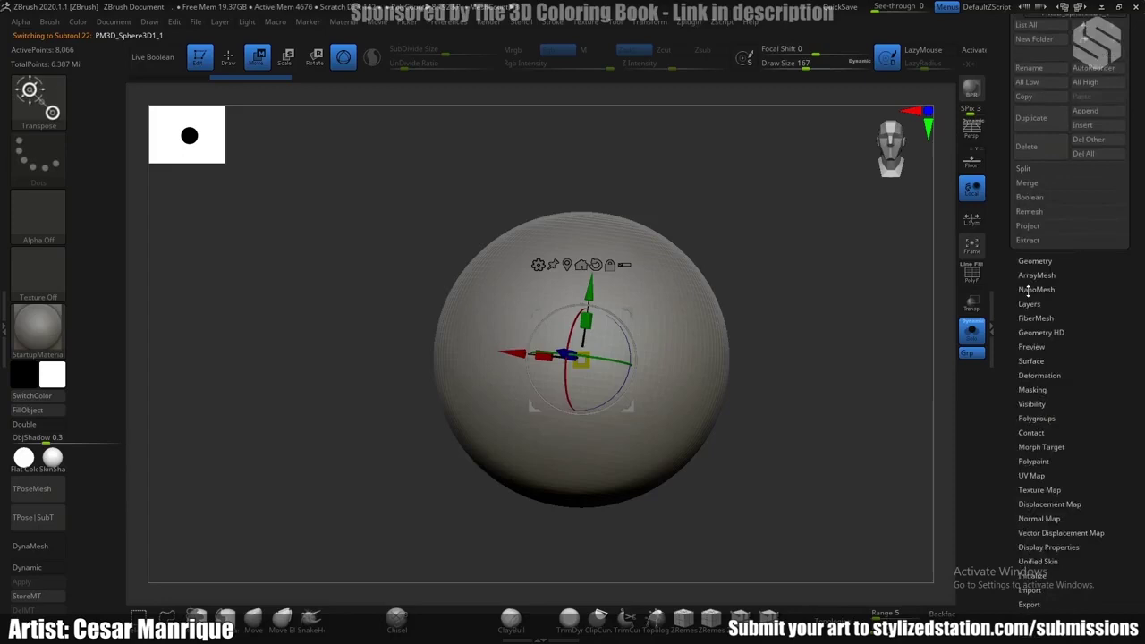
click(1037, 265)
scroll(1015, 268, up, 5)
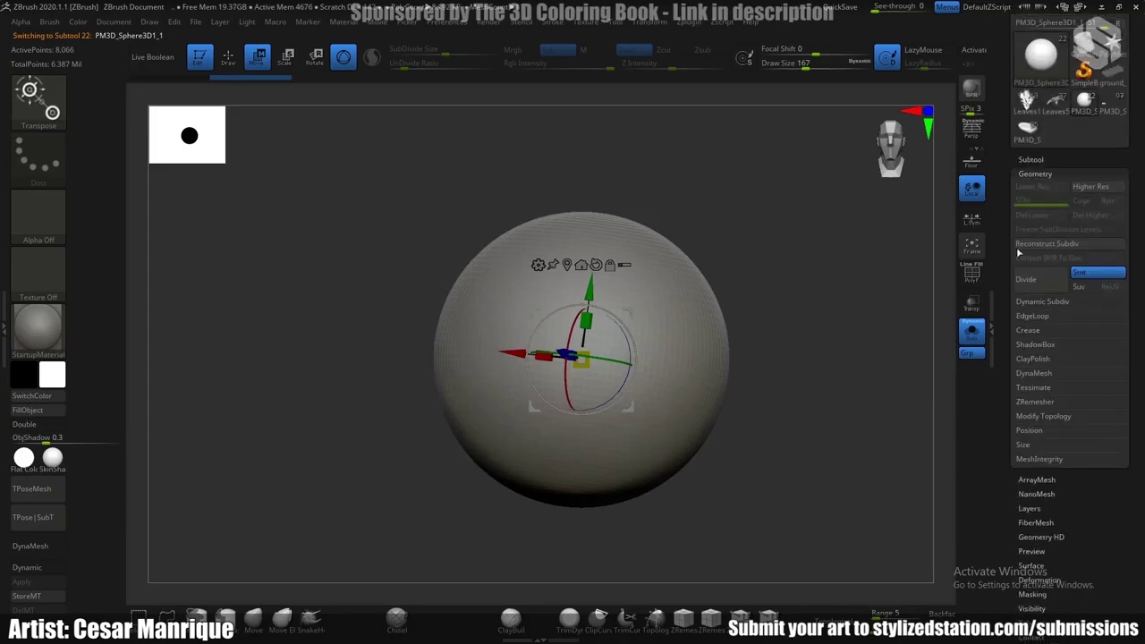
click(1034, 376)
click(1035, 402)
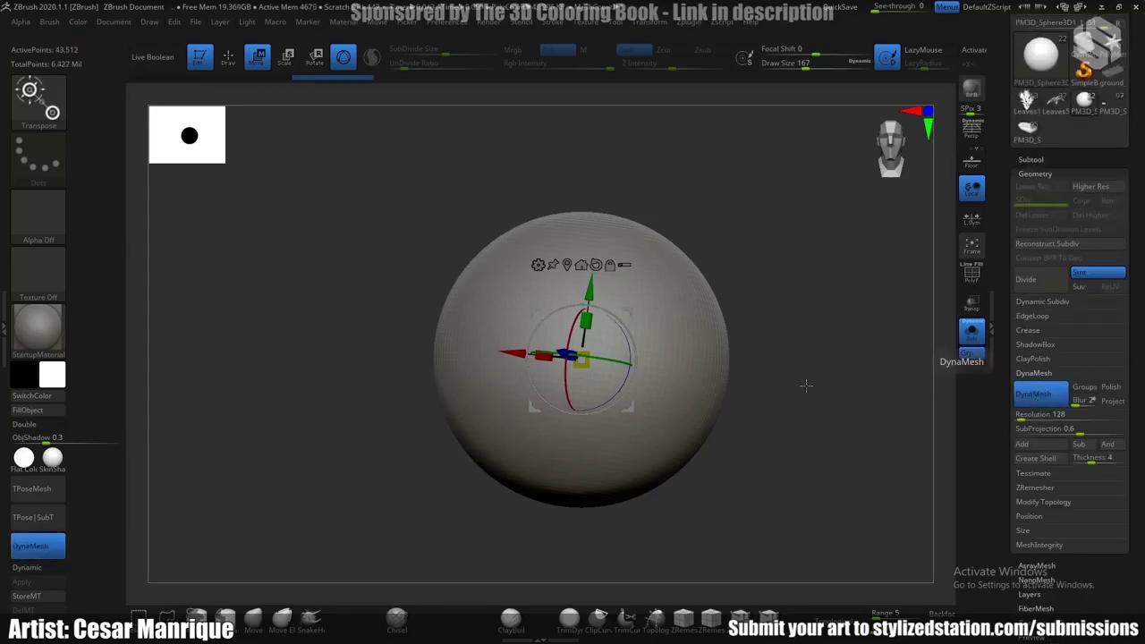
Show the sphere's wireframe and try a diagonal curve cut across it
key(shift+f)
alt+drag(743, 387, 774, 330)
key(ctrl+shift)
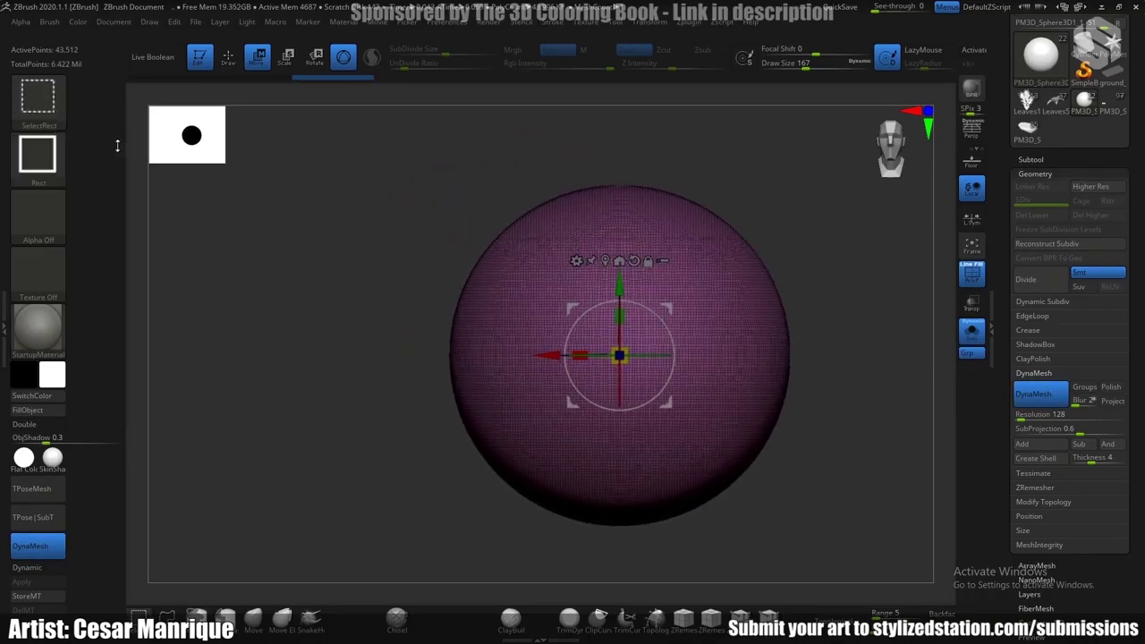
ctrl+shift+click(41, 111)
ctrl+shift+click(113, 117)
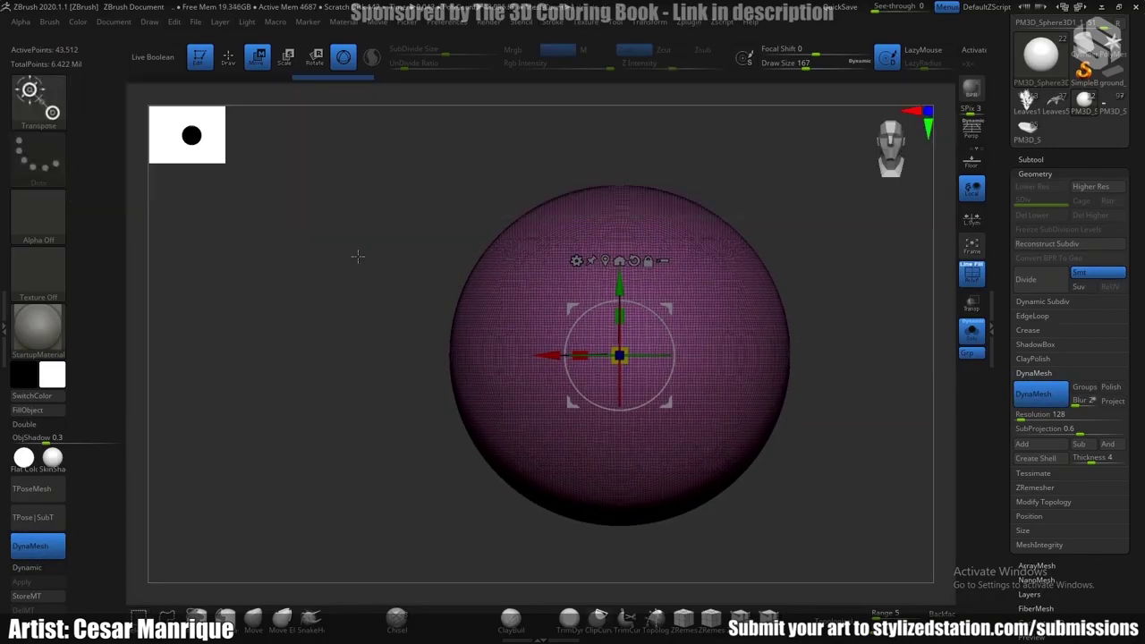
alt+right_drag(673, 248, 591, 267)
alt+drag(591, 266, 595, 238)
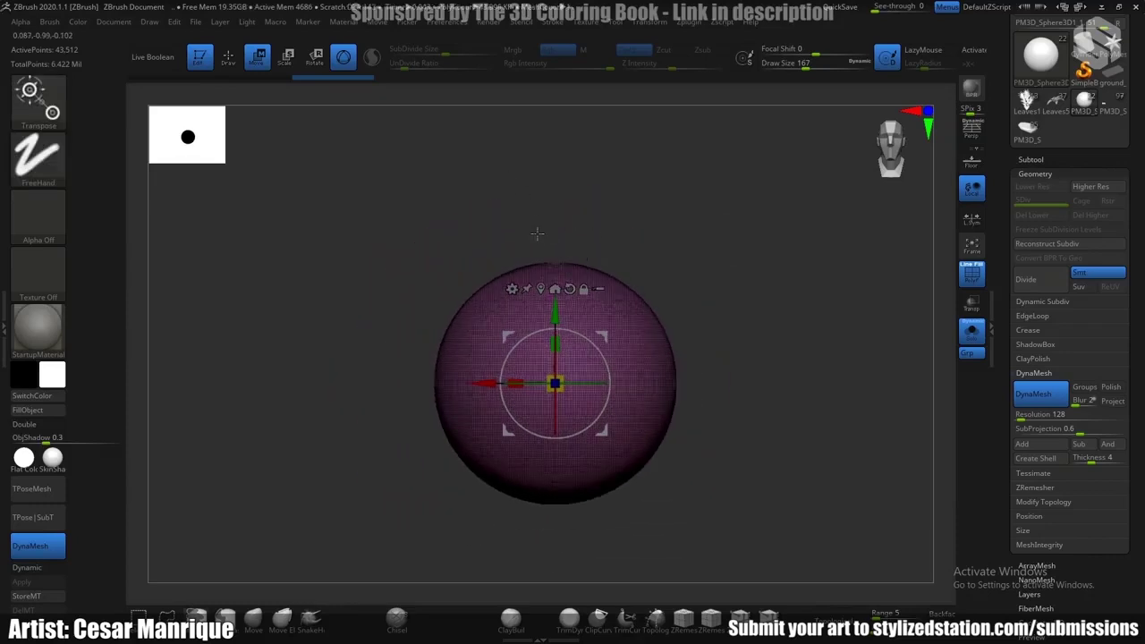
mouse_move(463, 186)
ctrl+shift+mouse_down()
mouse_move(766, 358)
mouse_move(732, 405)
mouse_move(754, 457)
ctrl+shift+mouse_up()
alt+drag(677, 338, 748, 238)
drag(748, 238, 714, 246)
alt+drag(714, 246, 716, 289)
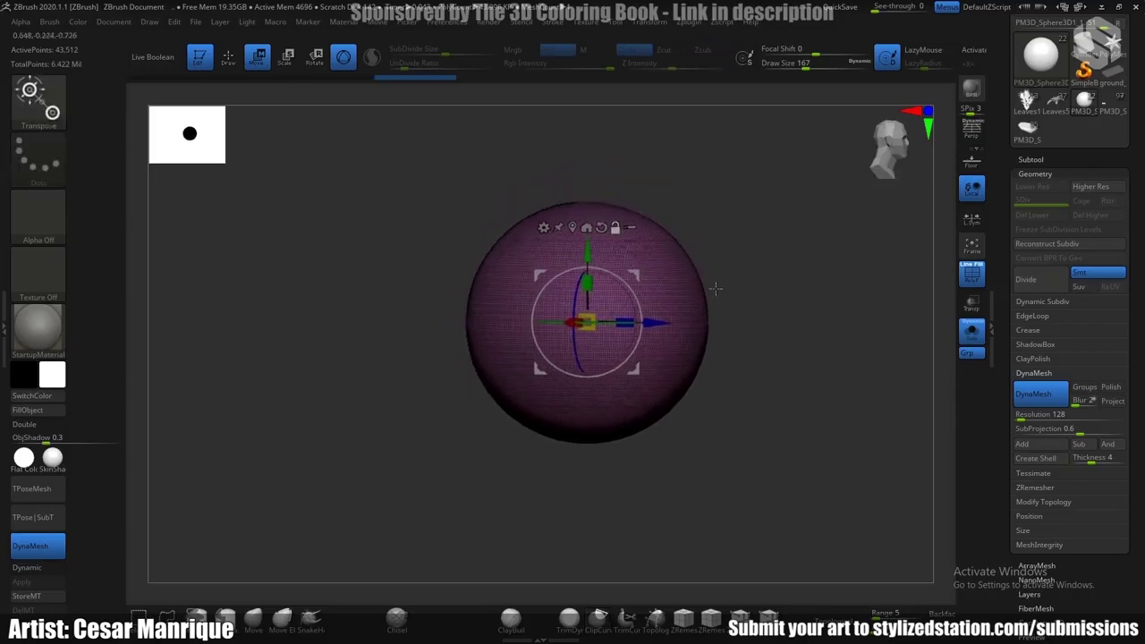
Choose the ClipCurve brush and slice flat diagonal facets off the sphere's upper sides
ctrl+shift+click(62, 116)
click(125, 112)
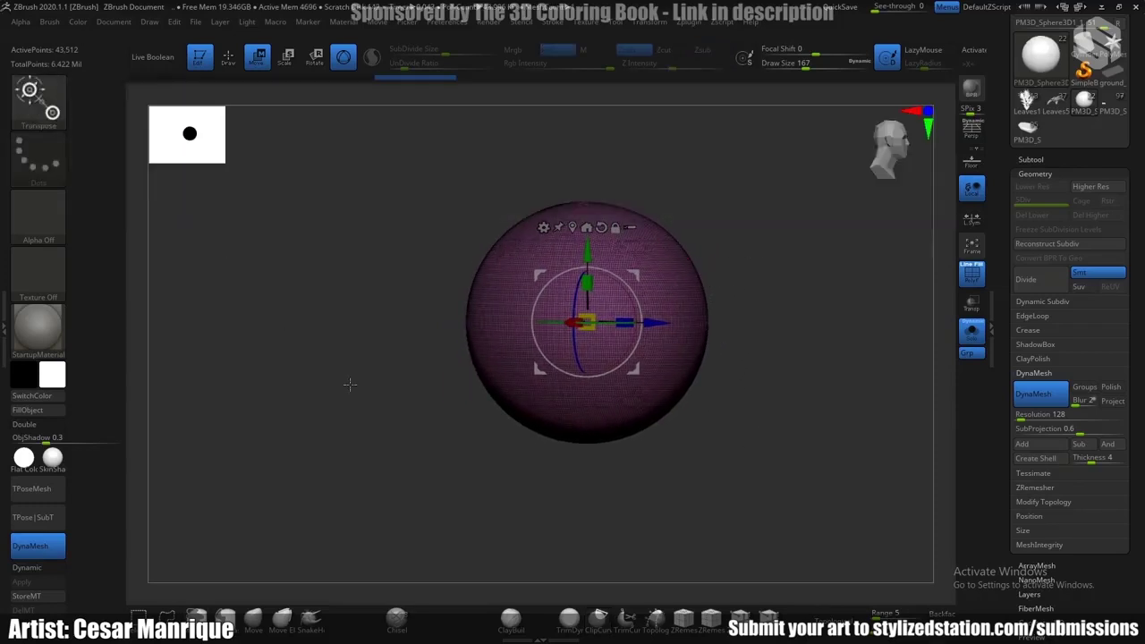
mouse_move(495, 166)
ctrl+shift+mouse_down()
mouse_move(736, 366)
mouse_move(760, 404)
ctrl+shift+mouse_up()
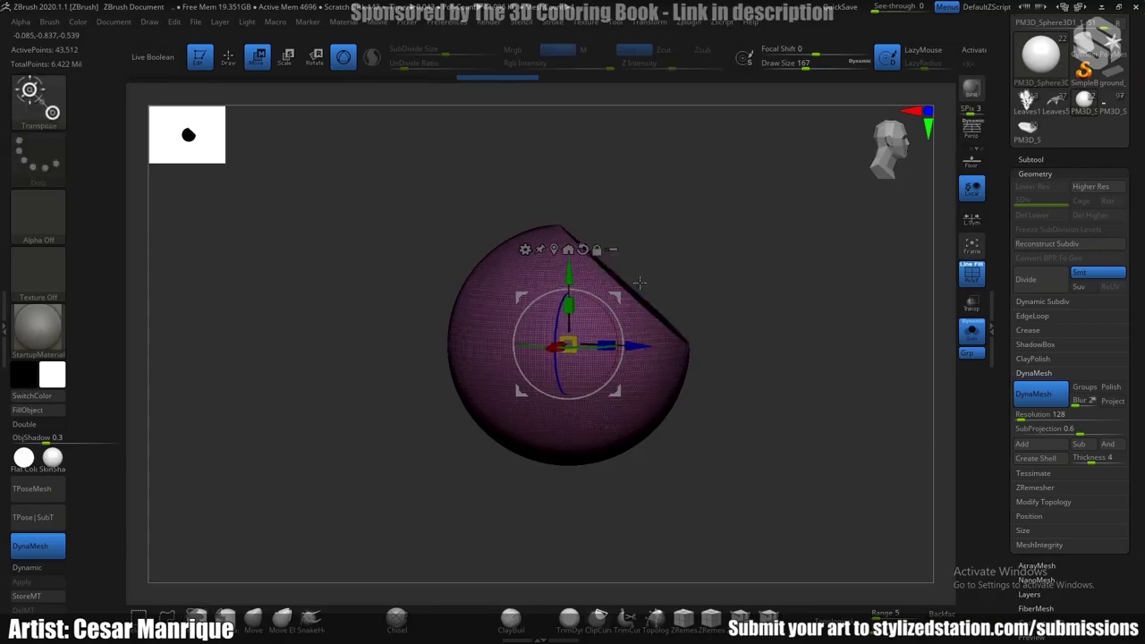
shift+drag(639, 281, 501, 278)
mouse_move(282, 331)
ctrl+mouse_down()
mouse_move(346, 317)
mouse_move(570, 208)
ctrl+mouse_up()
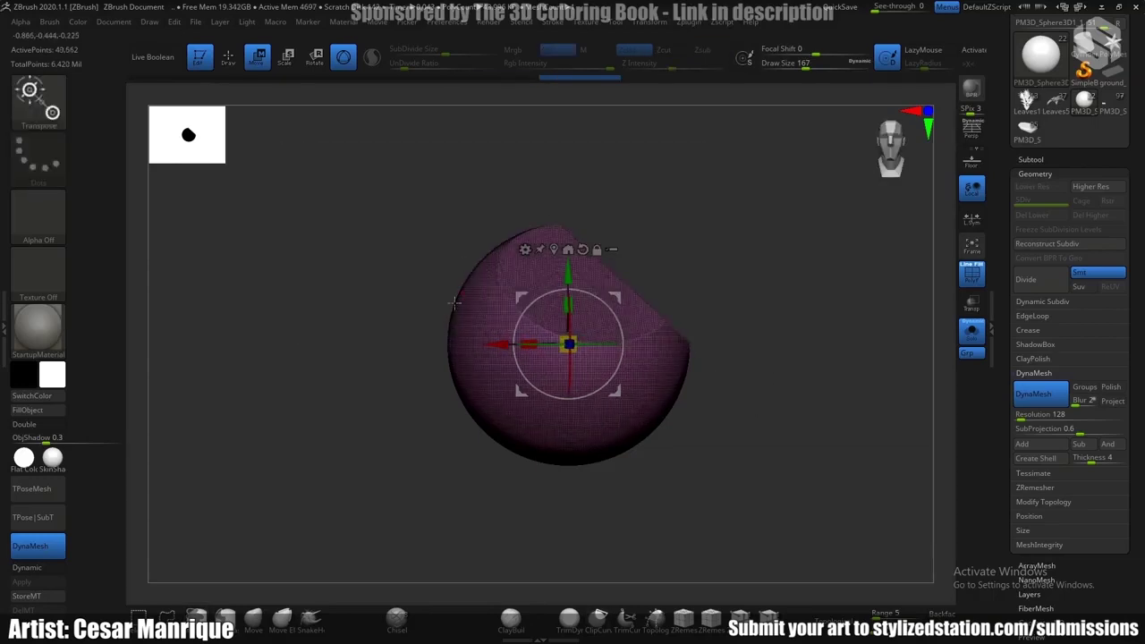
mouse_move(367, 376)
ctrl+shift+mouse_down()
mouse_move(756, 229)
mouse_move(703, 210)
ctrl+shift+mouse_up()
Clip further flat planes around the sphere from several angles with ClipCurve
drag(644, 510, 755, 493)
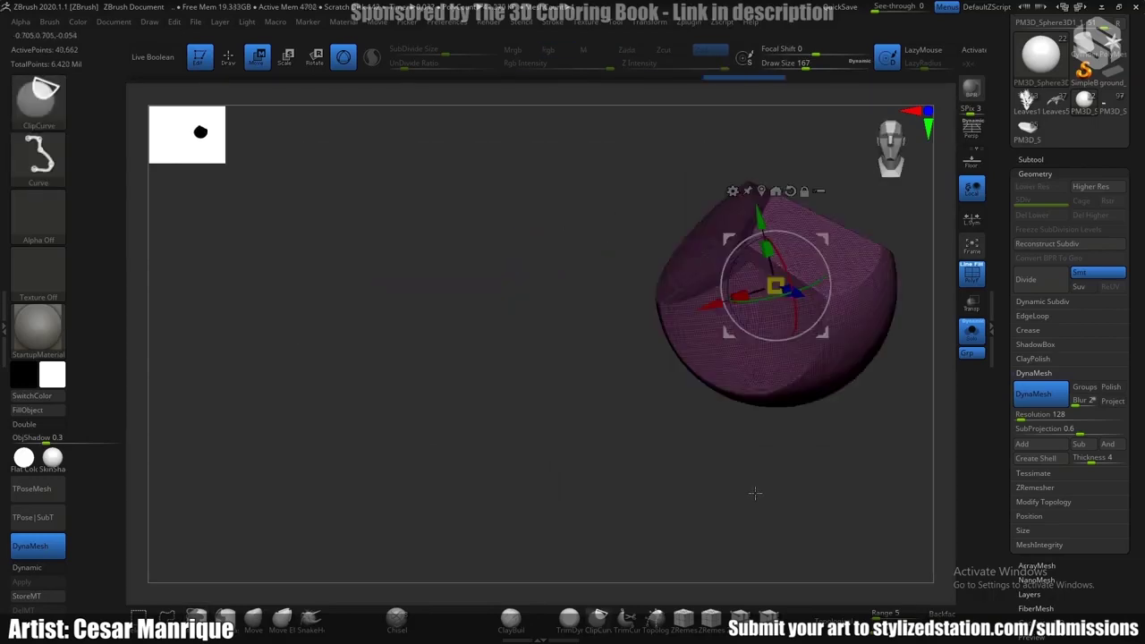
ctrl+shift+drag(656, 156, 655, 153)
drag(617, 193, 728, 248)
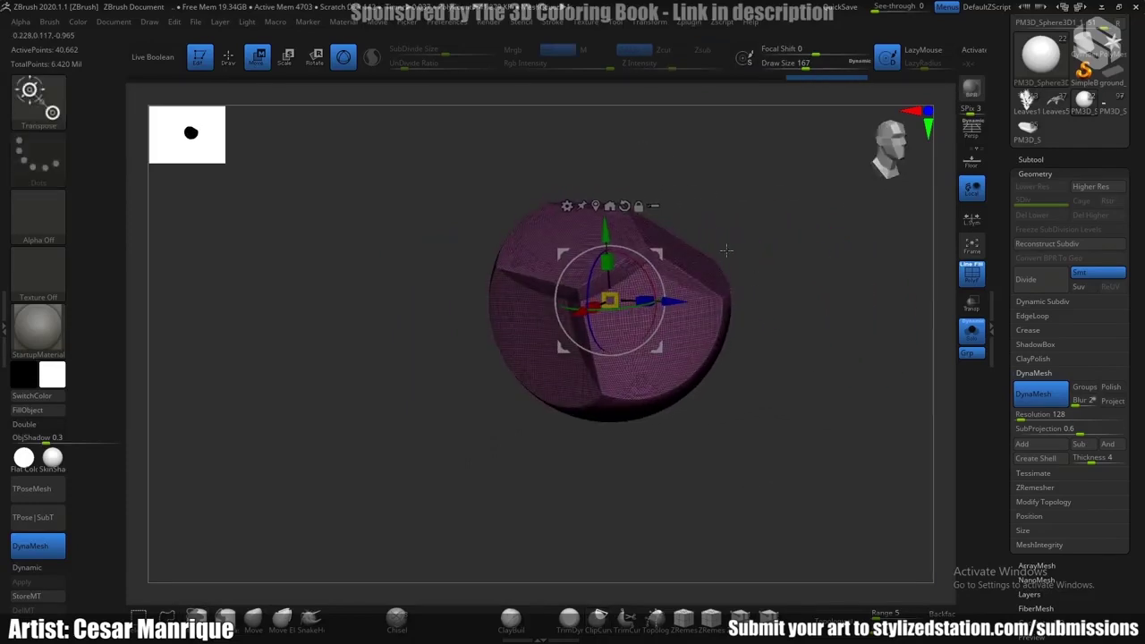
ctrl+shift+drag(717, 185, 684, 569)
mouse_move(707, 501)
mouse_down()
mouse_move(689, 465)
mouse_move(800, 346)
mouse_up()
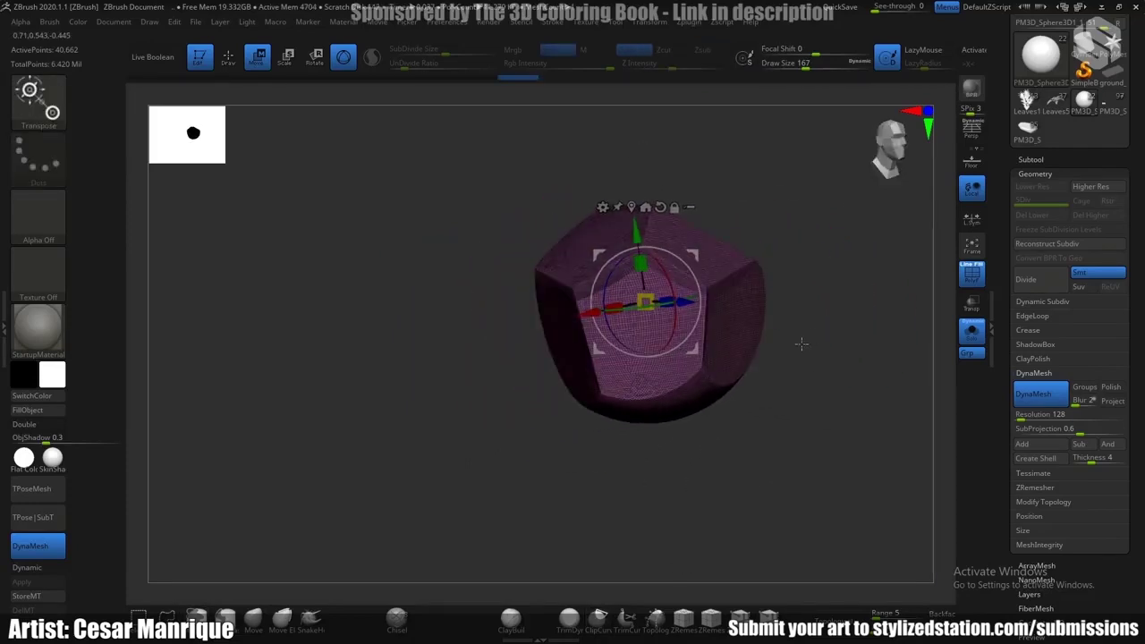
ctrl+shift+drag(352, 483, 352, 483)
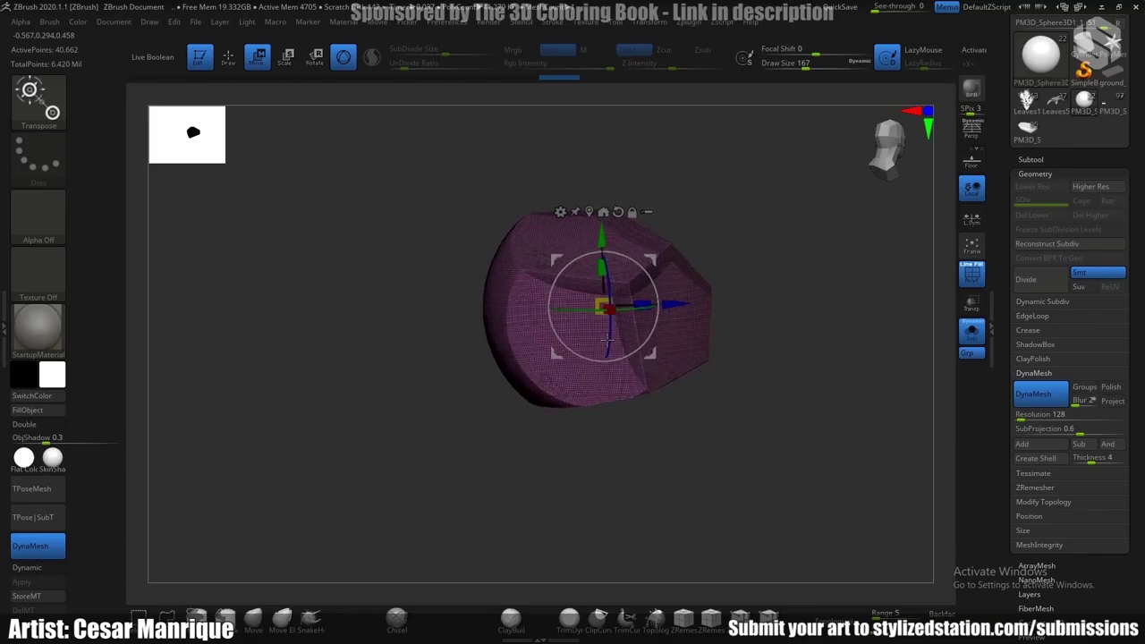
Try a clip along the rock's remaining rounded side and undo it
drag(572, 456, 643, 449)
ctrl+shift+drag(450, 175, 493, 199)
mouse_move(595, 411)
mouse_down()
mouse_move(537, 388)
mouse_move(565, 324)
mouse_move(581, 385)
mouse_up()
key(ctrl+z)
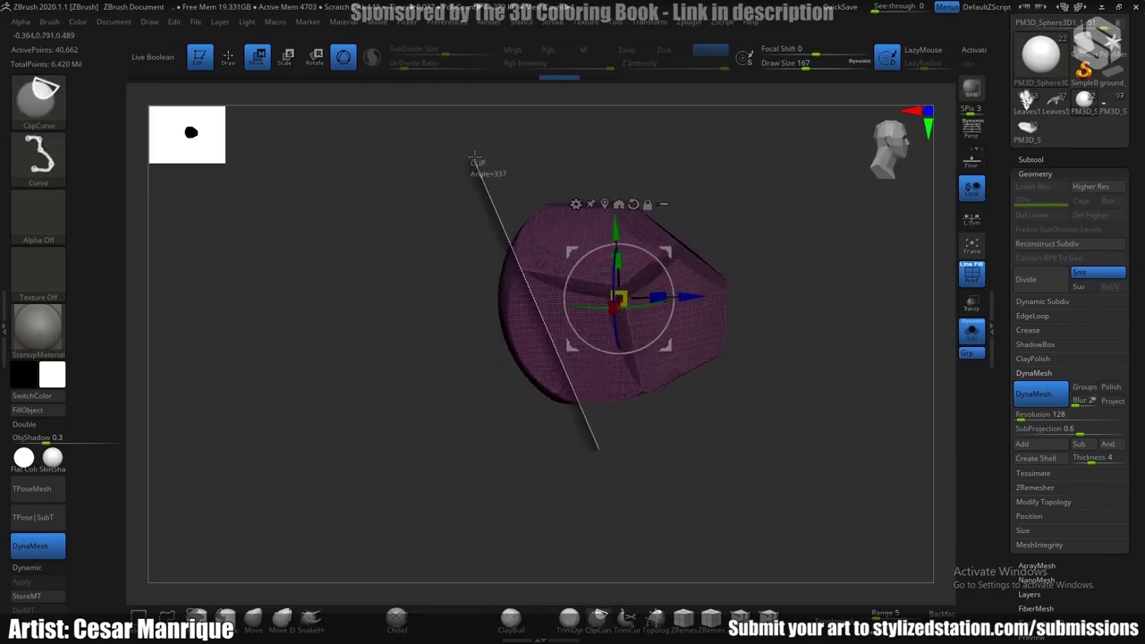
Clip the remaining rounded sides into flat facets, including a cut at angle 337, and hide the wireframe
ctrl+shift+drag(475, 158, 475, 159)
drag(511, 269, 491, 382)
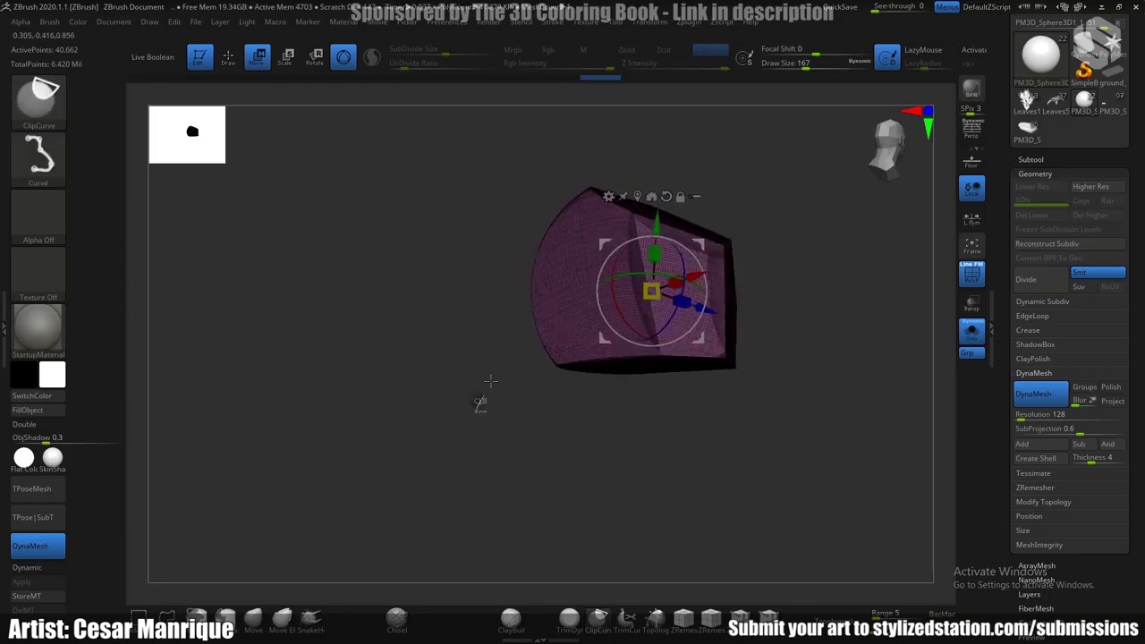
ctrl+shift+drag(651, 99, 650, 98)
mouse_move(515, 358)
mouse_down()
mouse_move(577, 390)
mouse_move(511, 131)
mouse_up()
mouse_move(512, 277)
mouse_down()
mouse_move(603, 305)
mouse_move(617, 326)
mouse_move(573, 373)
mouse_move(539, 464)
mouse_up()
key(shift+f)
mouse_move(594, 344)
right_down()
mouse_move(640, 345)
mouse_move(675, 406)
mouse_move(647, 441)
mouse_move(657, 412)
mouse_move(612, 389)
mouse_move(614, 353)
right_up()
Switch to the Move Topological brush with draw size 408 and begin adjusting the rock's shape
key(b)
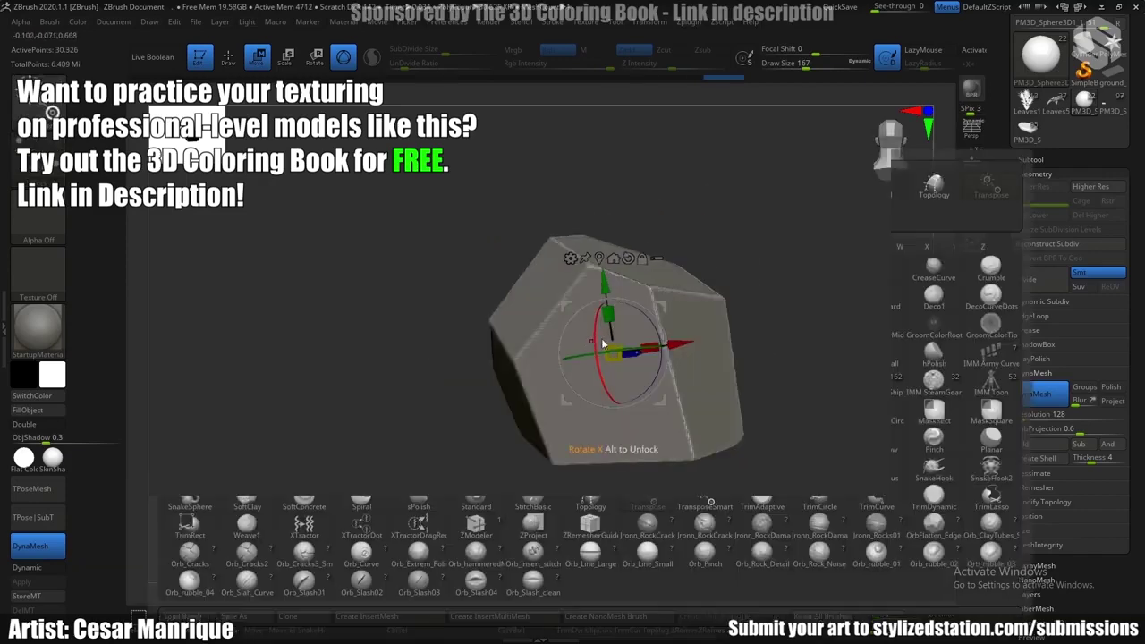
key(m)
key(t)
key(space)
drag(655, 279, 675, 278)
right_drag(688, 316, 652, 290)
key(space)
mouse_move(652, 289)
mouse_down()
mouse_move(646, 327)
mouse_move(629, 294)
mouse_move(621, 301)
mouse_up()
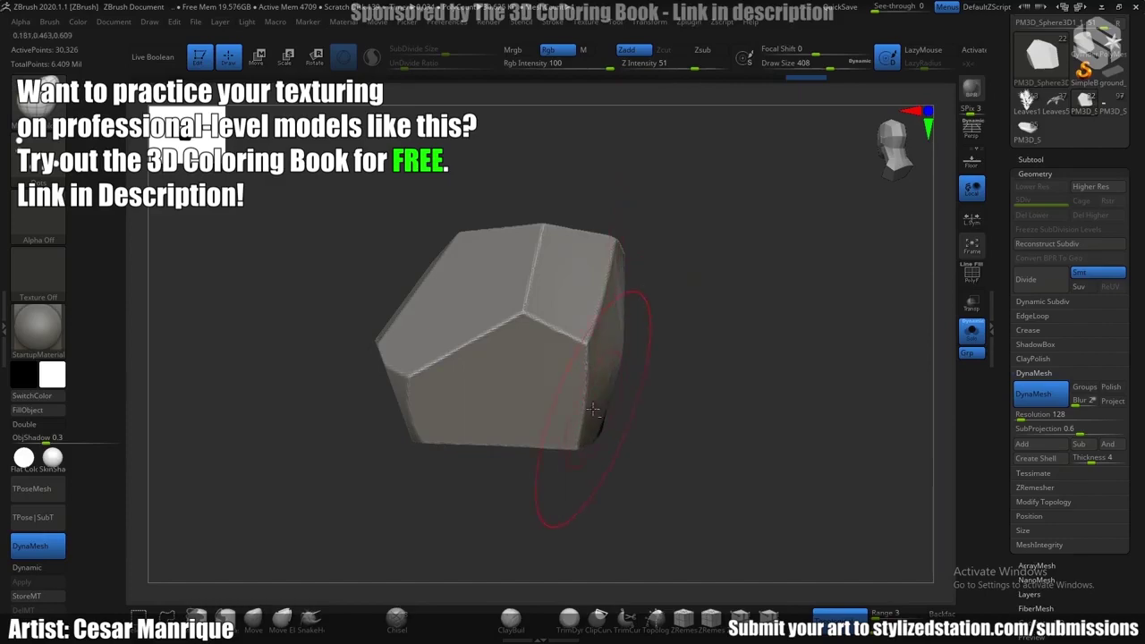
Switch to the reference board and examine the shapes and edges of the stylized Heroes of the Storm rocks
key(super+Tab)
click(600, 208)
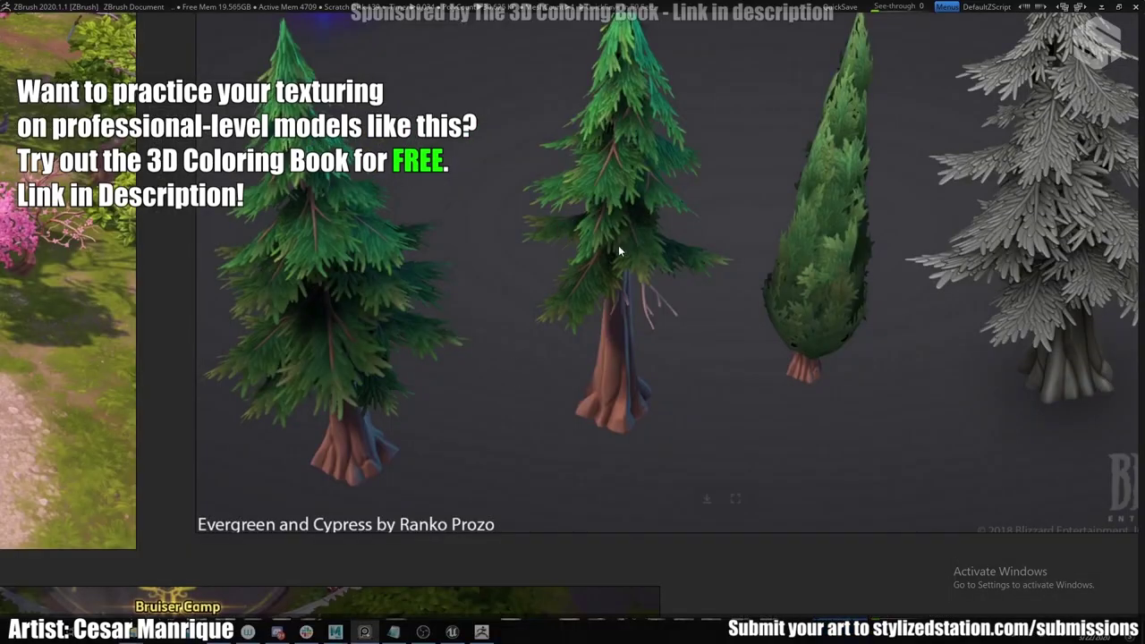
scroll(747, 345, down, 6)
middle_drag(345, 434, 1118, 99)
middle_drag(550, 556, 730, 280)
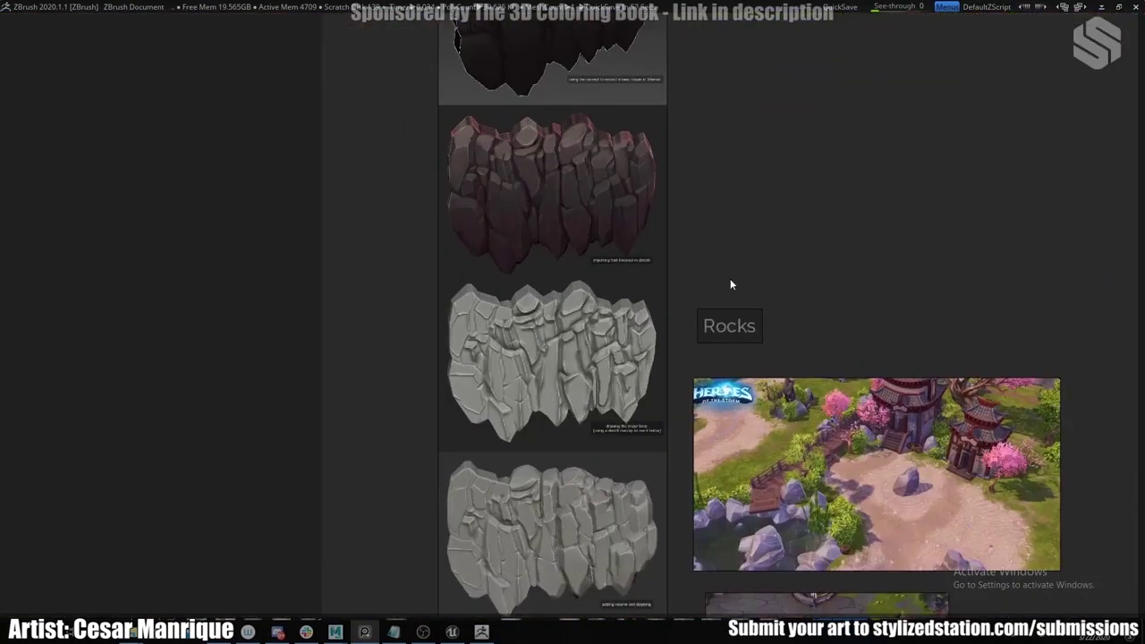
middle_drag(771, 498, 510, 313)
scroll(511, 314, up, 3)
middle_drag(573, 617, 556, 345)
scroll(618, 338, up, 6)
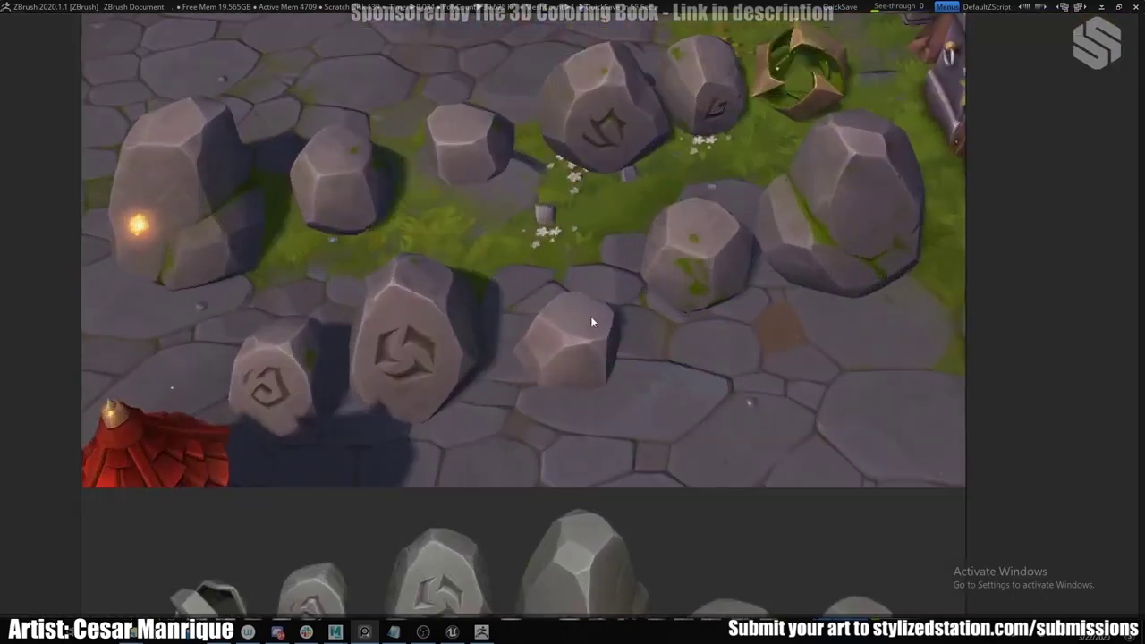
scroll(591, 318, up, 2)
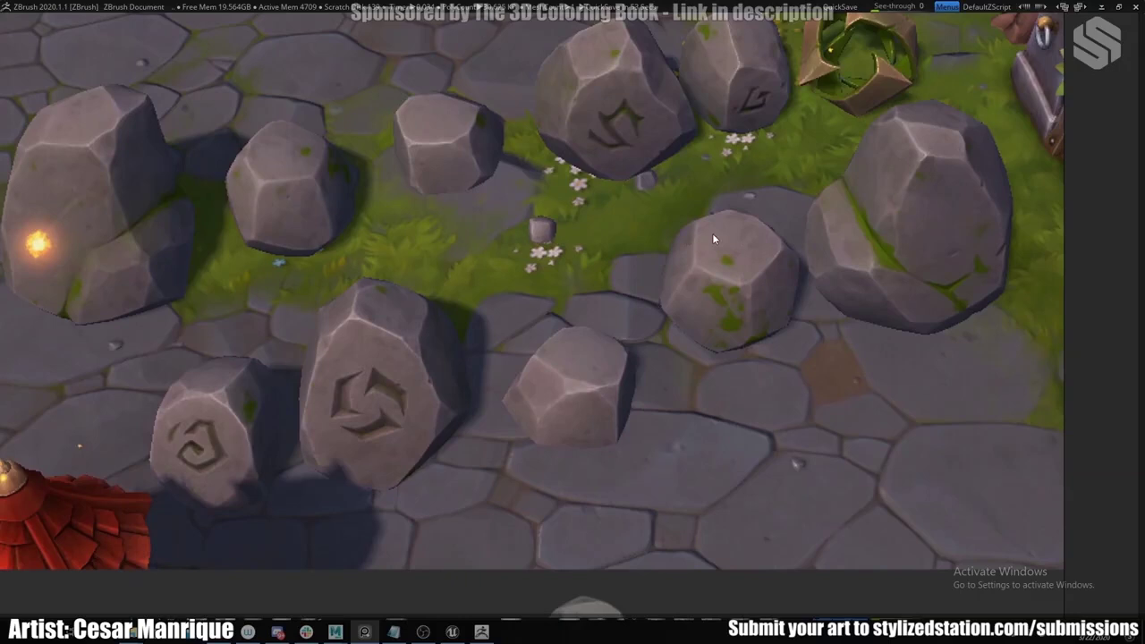
Return to ZBrush and push the rock's edges and corners into a more irregular shape with Move Topological
key(alt+Tab)
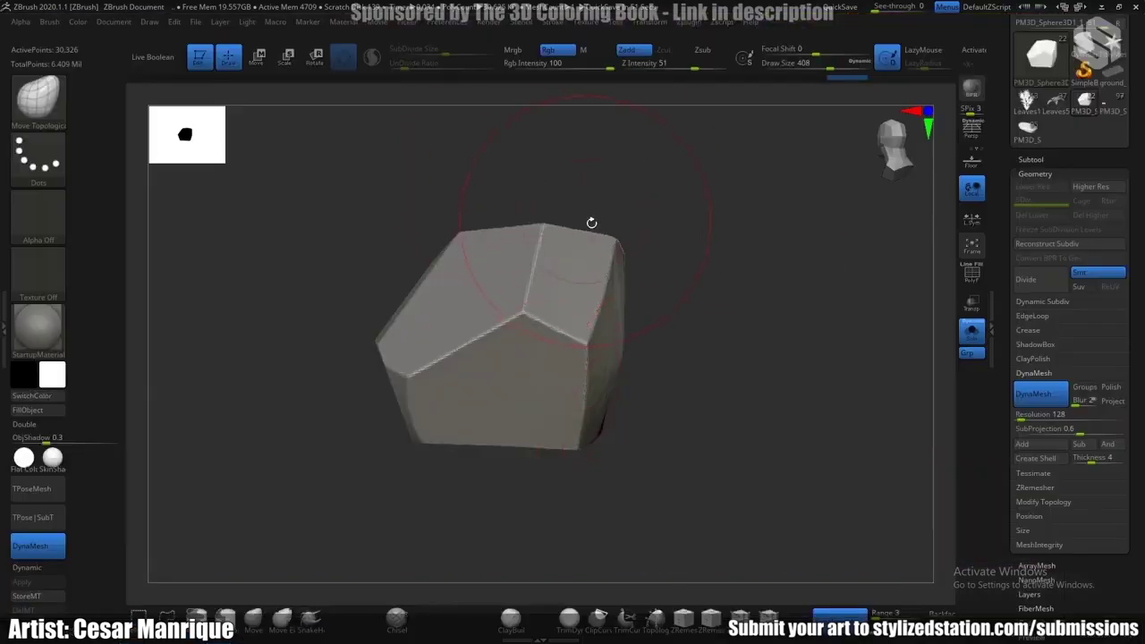
right_drag(591, 222, 594, 237)
alt+right_drag(487, 318, 507, 343)
key(space)
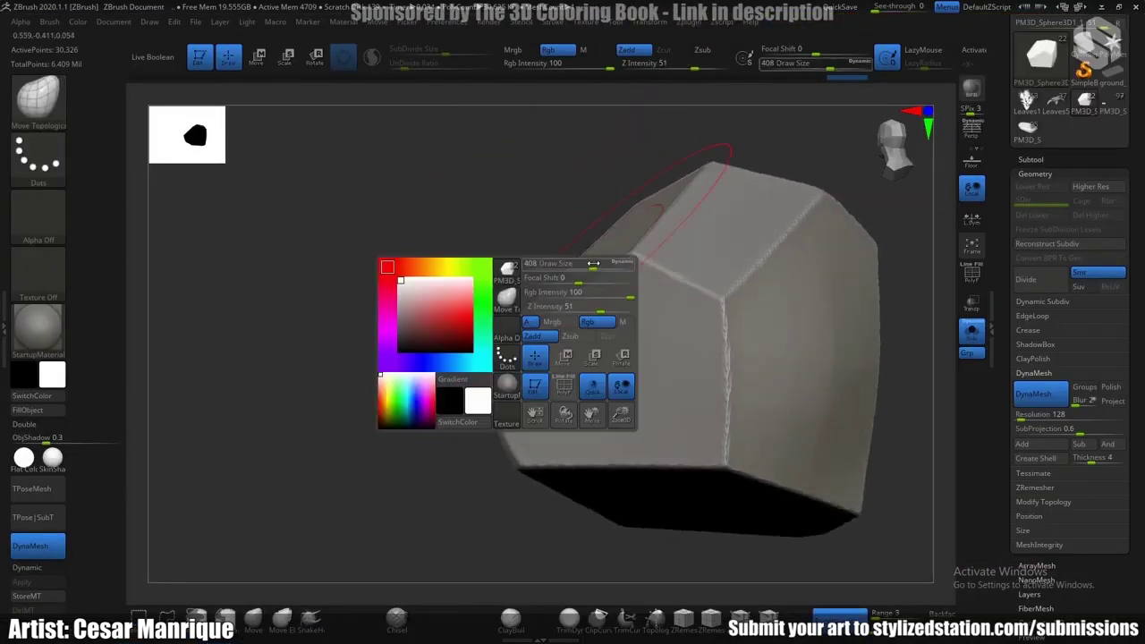
drag(585, 265, 563, 234)
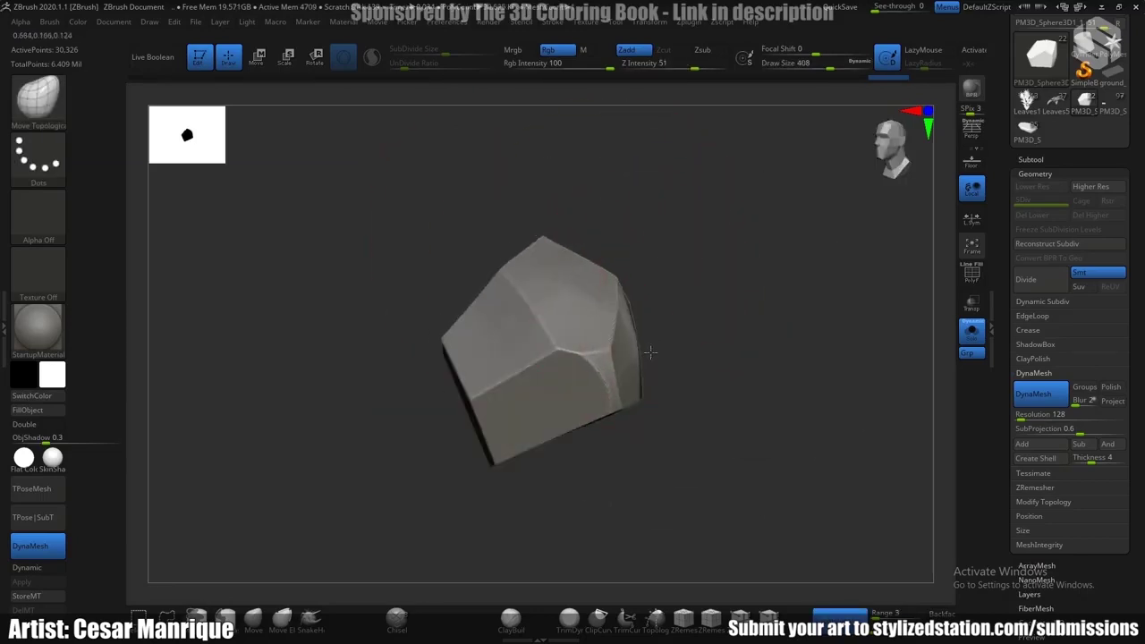
mouse_move(650, 354)
mouse_down()
mouse_move(558, 301)
mouse_move(539, 256)
mouse_move(486, 209)
mouse_move(493, 240)
mouse_move(432, 223)
mouse_up()
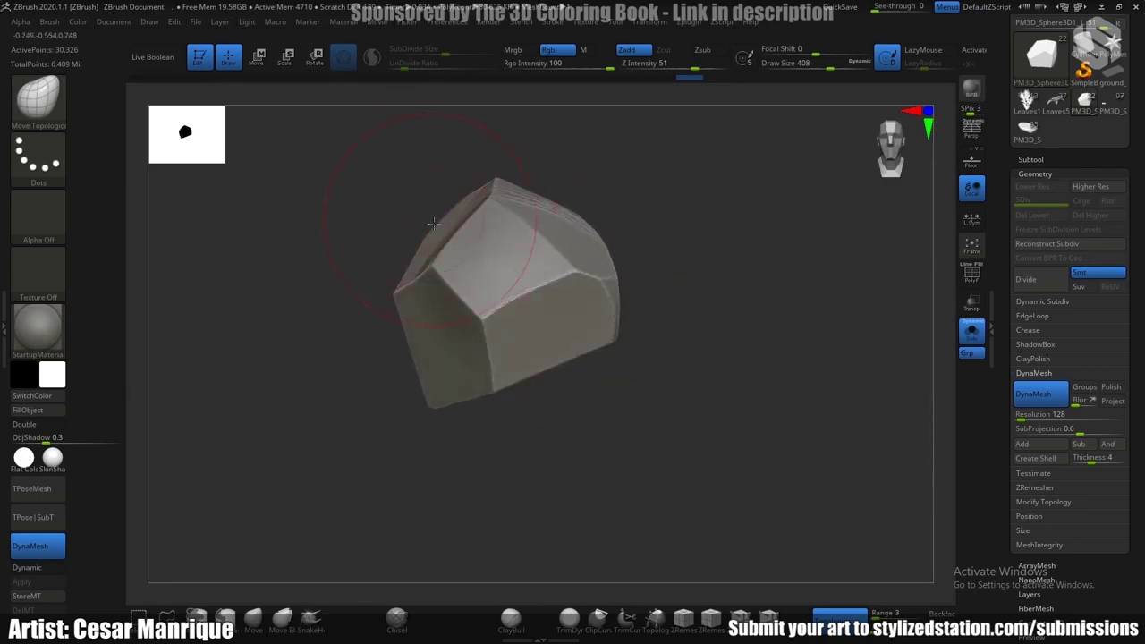
mouse_move(662, 277)
mouse_down()
mouse_move(626, 241)
mouse_move(658, 211)
mouse_up()
Rebuild the rock's DynaMesh and continue refining its silhouette with Move Topological
ctrl+drag(698, 116, 761, 170)
drag(622, 148, 563, 214)
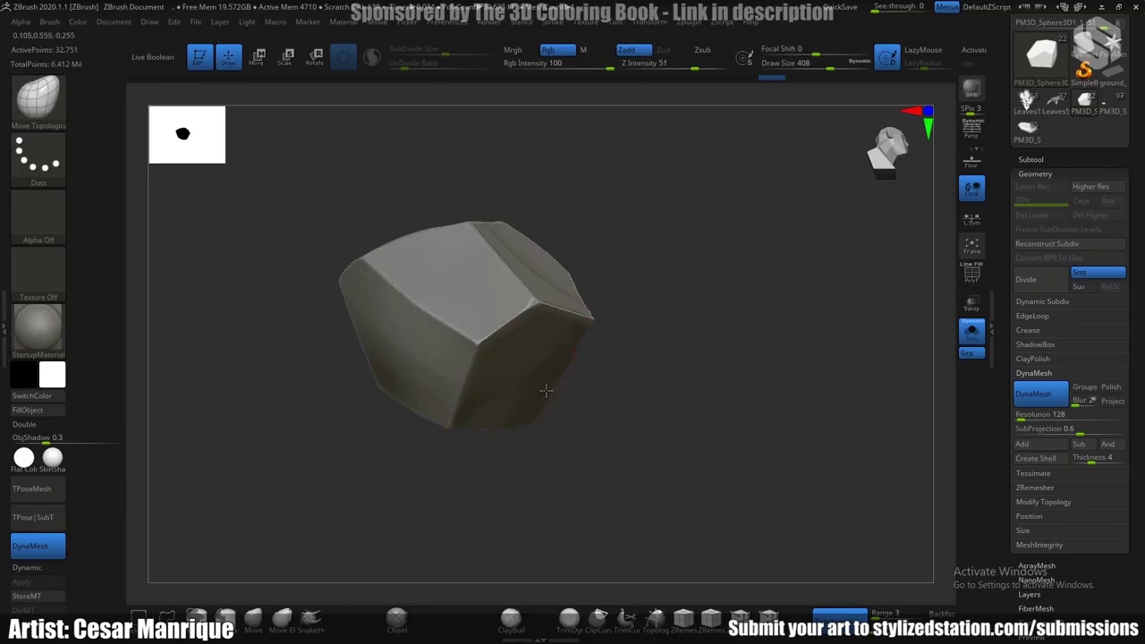
mouse_move(560, 402)
mouse_down()
mouse_move(555, 337)
mouse_move(567, 332)
mouse_move(501, 369)
mouse_move(581, 390)
mouse_move(609, 312)
mouse_move(586, 286)
mouse_up()
Switch to the TrimDynamic brush and adjust its draw size to flatten the rock's facets
key(space)
key(b)
key(t)
key(d)
key(space)
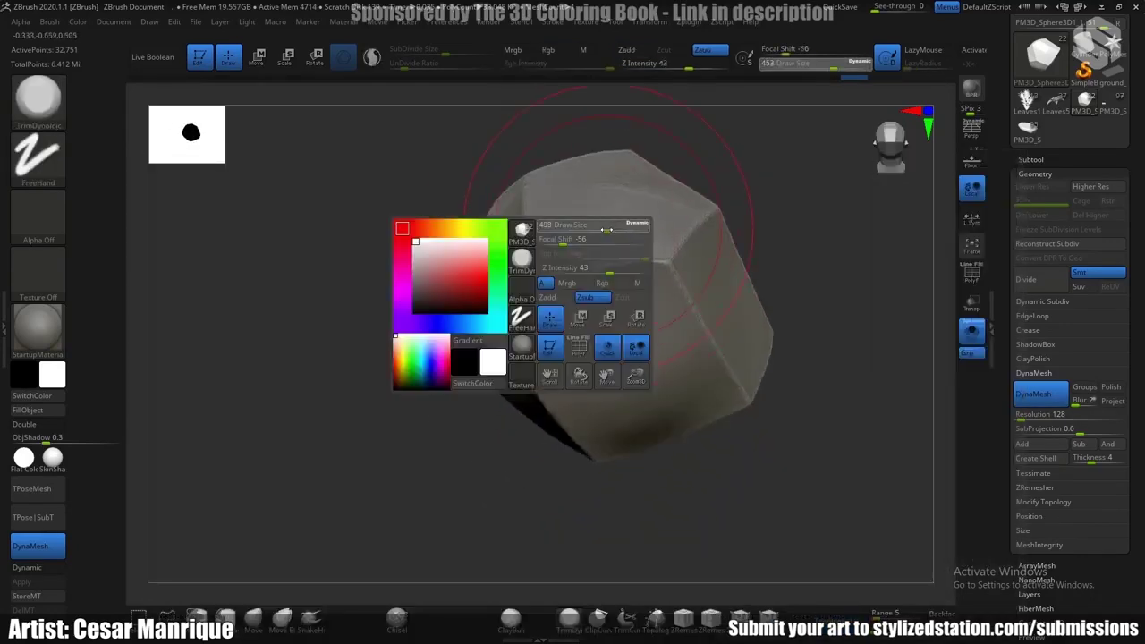
drag(586, 233, 573, 228)
mouse_move(572, 228)
right_down()
mouse_move(585, 241)
mouse_move(543, 279)
mouse_move(540, 330)
mouse_move(615, 263)
mouse_move(597, 285)
right_up()
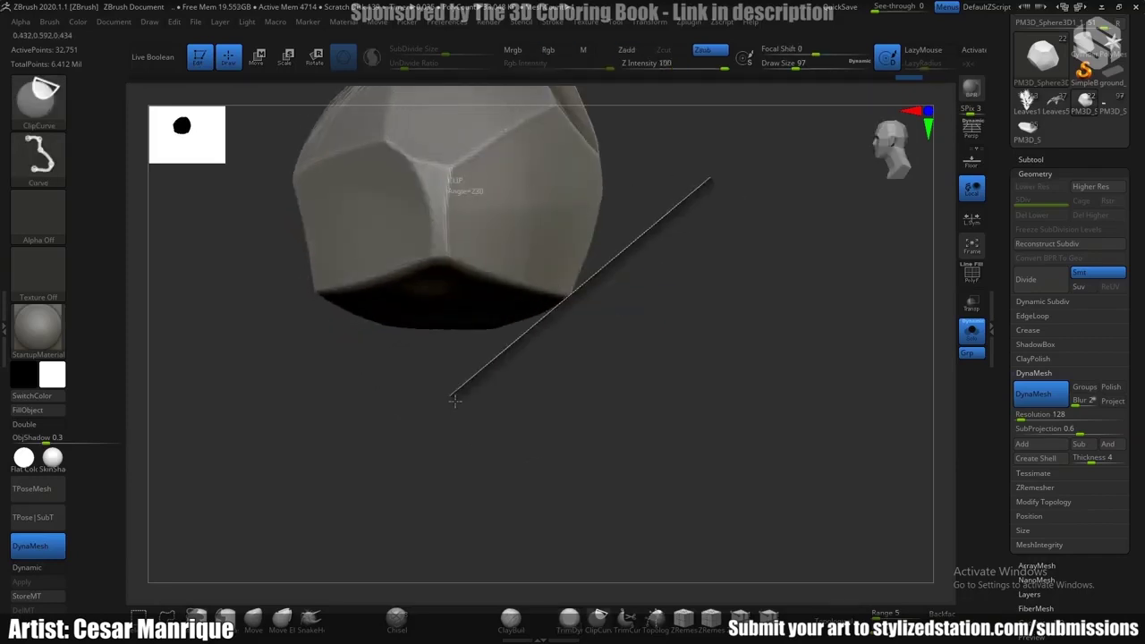
Slice the rock's lower corner with diagonal ClipCurve cuts from two viewing angles to form new flat facets
ctrl+shift+drag(454, 401, 465, 399)
right_drag(567, 306, 603, 263)
ctrl+shift+drag(640, 178, 535, 307)
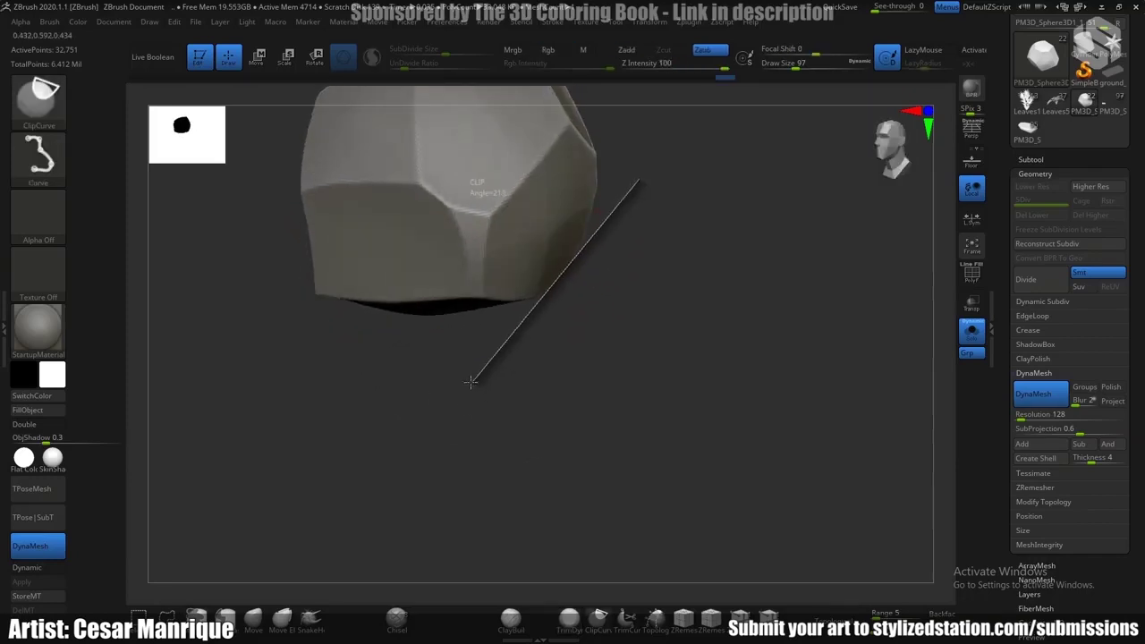
ctrl+shift+drag(461, 379, 461, 379)
mouse_move(461, 379)
right_down()
mouse_move(504, 312)
mouse_move(542, 328)
mouse_move(532, 254)
mouse_move(537, 268)
mouse_move(563, 253)
mouse_move(540, 313)
mouse_move(583, 312)
mouse_move(616, 346)
mouse_move(547, 360)
mouse_move(488, 345)
mouse_move(644, 325)
right_up()
Switch to Move Topological and reshape the clipped rock's silhouette, setting the draw size to 358
key(b)
key(m)
key(t)
key(space)
drag(676, 289, 692, 289)
alt+right_drag(685, 325, 662, 269)
right_drag(662, 269, 633, 274)
key(space)
drag(636, 274, 654, 273)
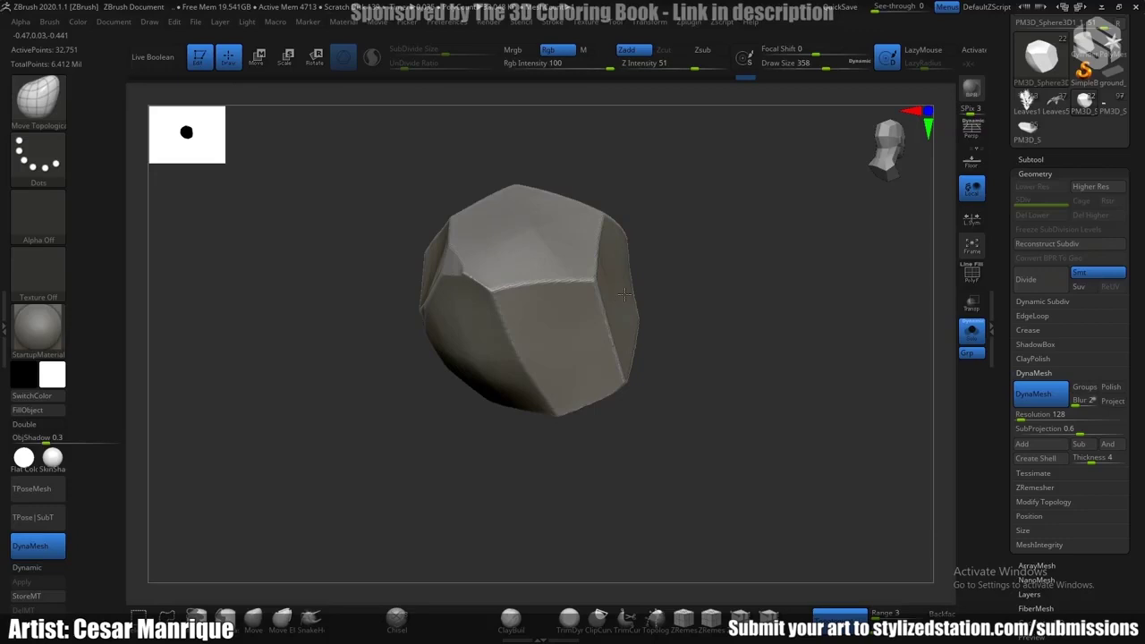
Set the Move Topological draw size to 476 and push the rock's corners and outline into a chunkier shape
right_drag(647, 292, 630, 299)
key(space)
drag(632, 300, 643, 300)
right_drag(625, 279, 645, 307)
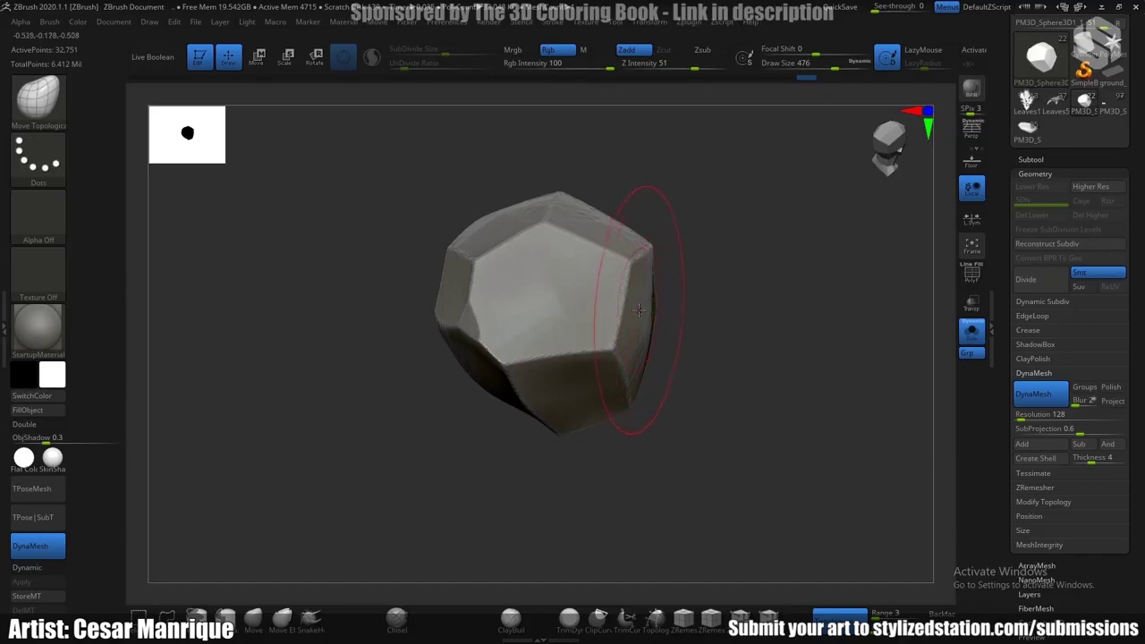
mouse_move(628, 336)
right_down()
mouse_move(640, 302)
mouse_move(616, 297)
right_up()
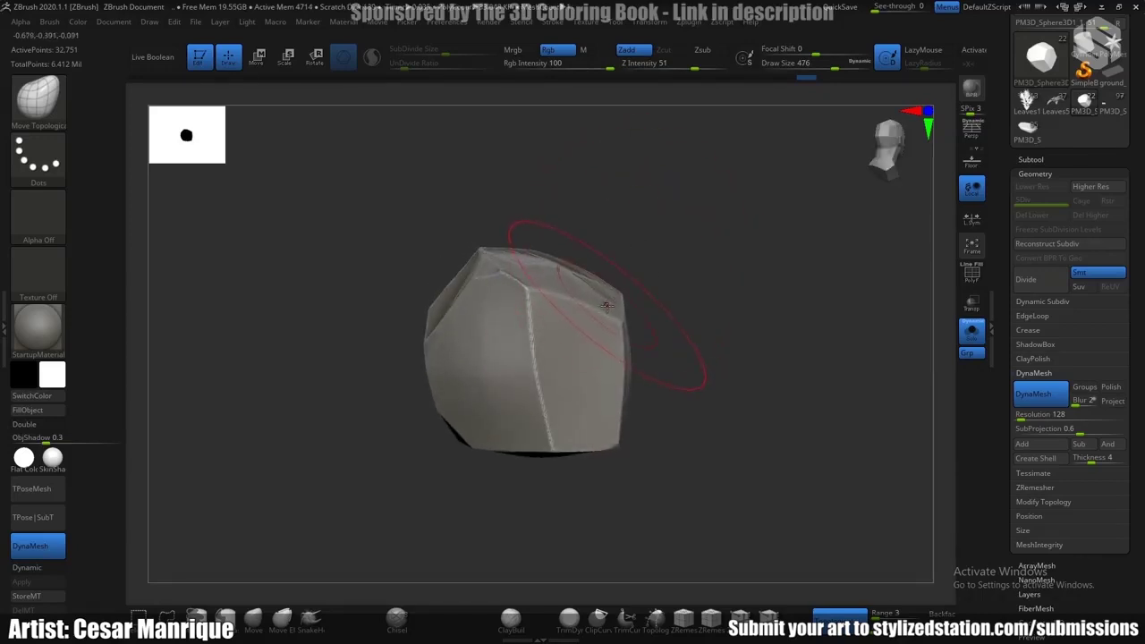
right_drag(610, 312, 673, 288)
alt+right_drag(673, 288, 612, 319)
Retopologize the rock with ZRemesher at a target polygon count of 5 and inspect its wireframe from several sides
scroll(1020, 340, down, 5)
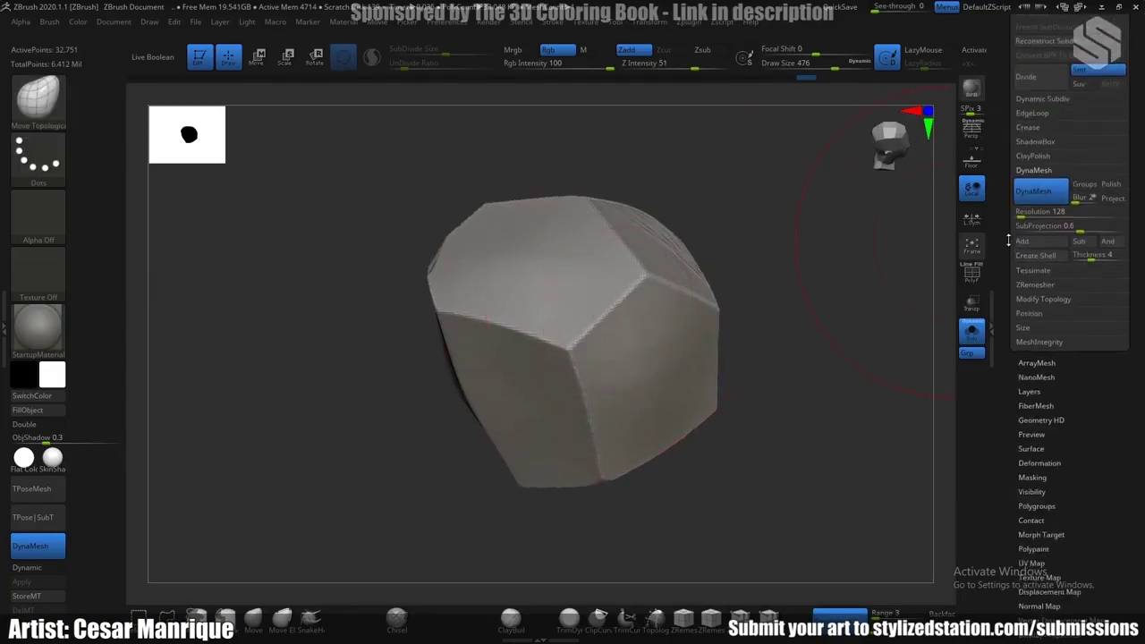
click(1036, 254)
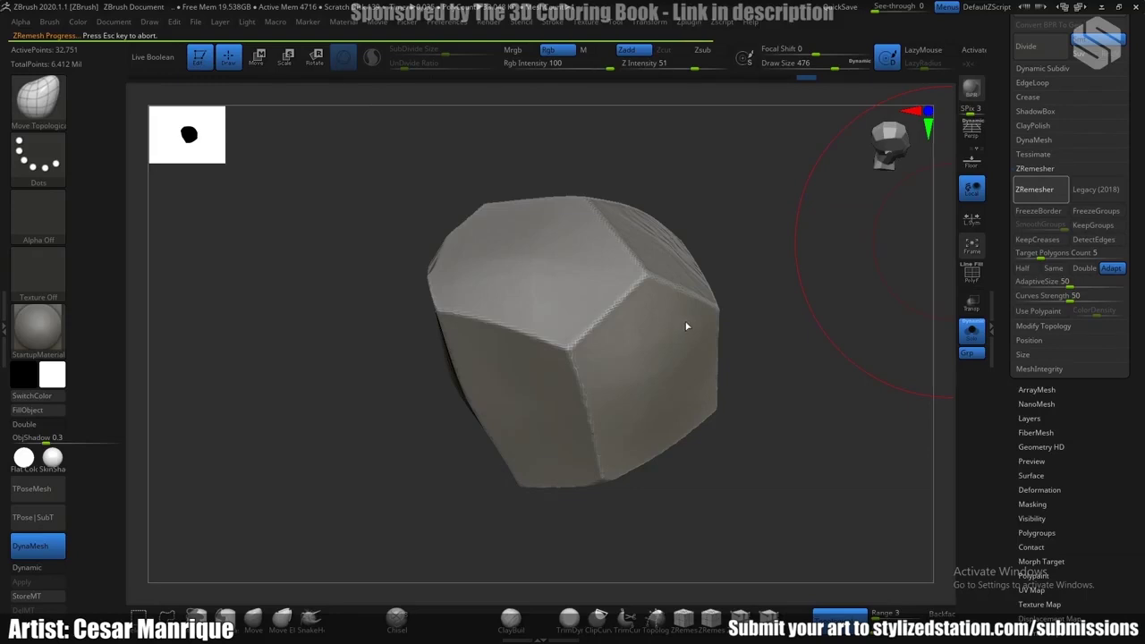
key(shift+f)
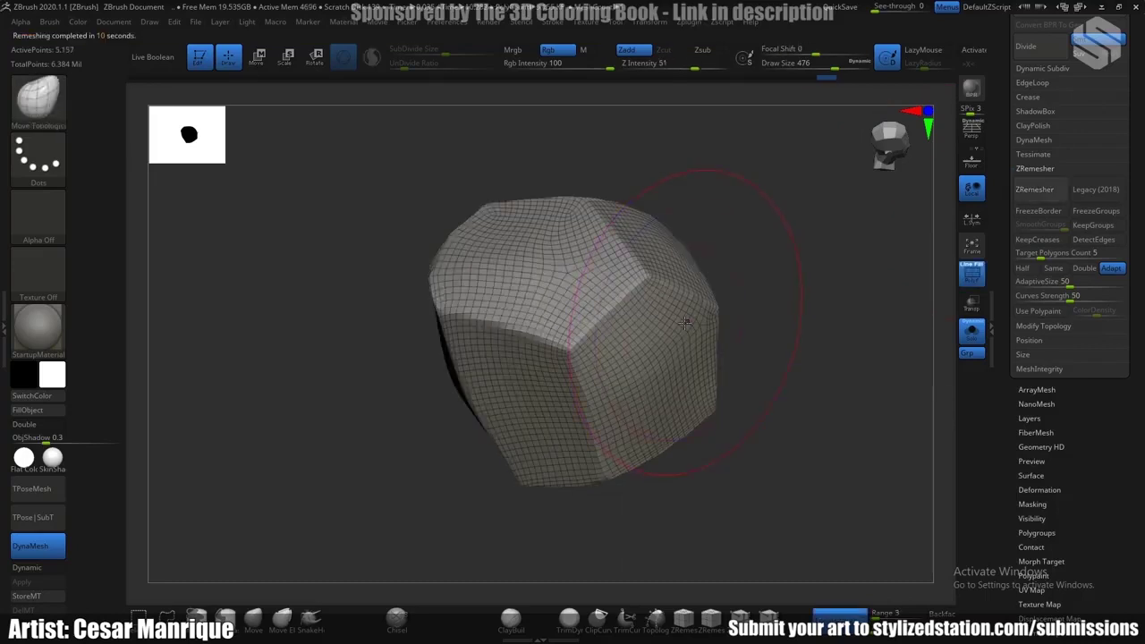
key(shift+f)
right_drag(611, 332, 753, 264)
mouse_move(753, 264)
ctrl+right_down()
mouse_move(716, 287)
mouse_move(685, 285)
mouse_move(678, 248)
mouse_move(678, 319)
mouse_move(649, 309)
mouse_move(662, 340)
mouse_move(624, 336)
mouse_move(641, 334)
mouse_move(678, 367)
ctrl+right_up()
key(shift+f)
mouse_move(691, 328)
alt+right_down()
mouse_move(790, 369)
mouse_move(703, 350)
mouse_move(790, 340)
mouse_move(607, 288)
mouse_move(632, 313)
mouse_move(629, 339)
alt+right_up()
right_drag(711, 325, 607, 252)
key(shift+f)
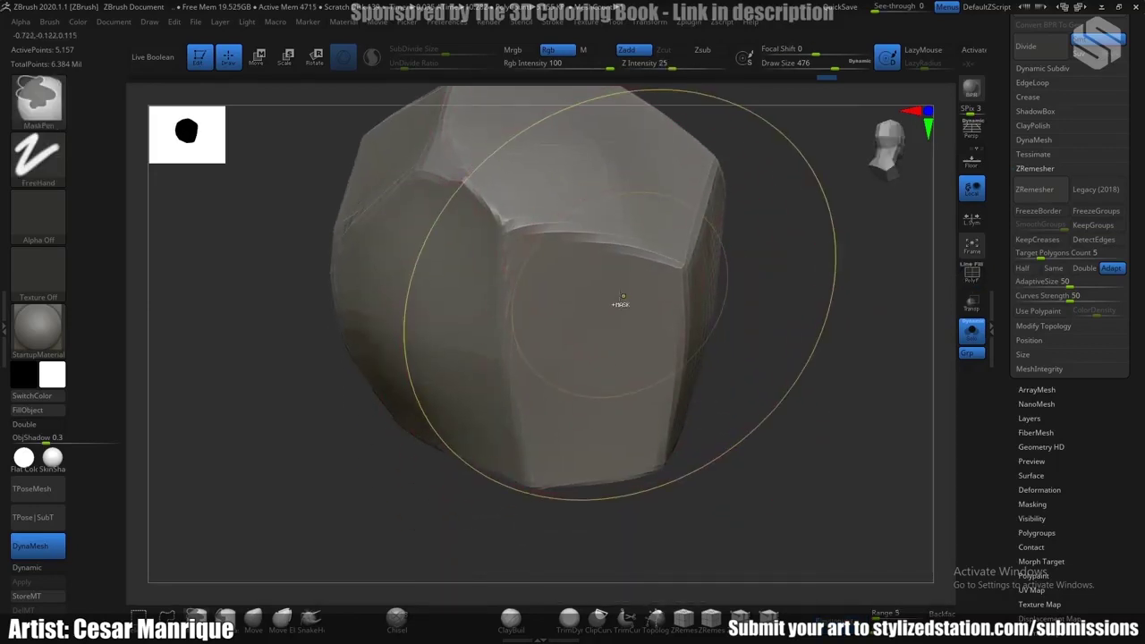
Subdivide the remeshed rock three times
key(ctrl+d)
key(ctrl+d)
key(ctrl+d)
mouse_move(608, 312)
right_down()
mouse_move(611, 281)
mouse_move(605, 318)
right_up()
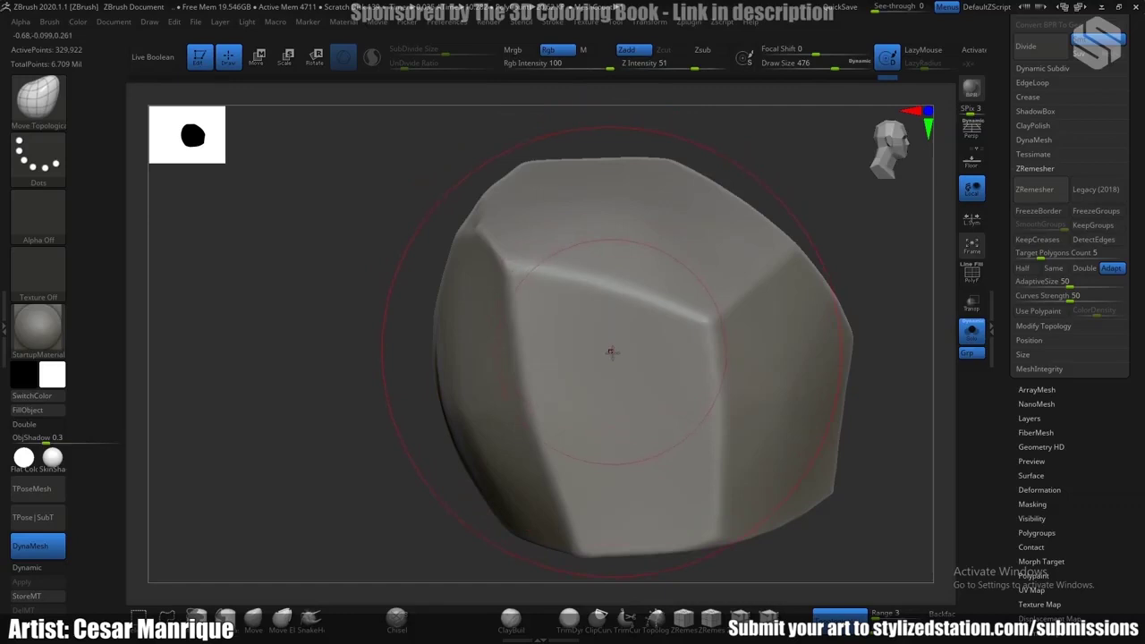
right_drag(596, 372, 594, 334)
Choose the OrbFlatten_EdgeProtect brush and set its draw size to 338
key(b)
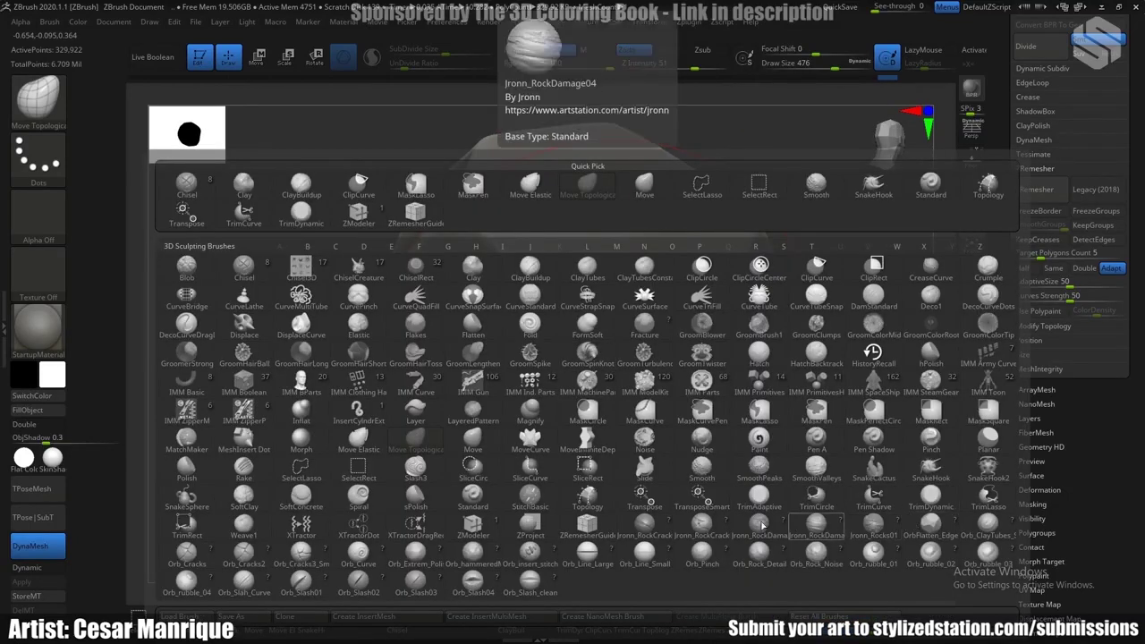
click(931, 534)
mouse_move(642, 338)
alt+right_down()
mouse_move(658, 262)
mouse_move(618, 246)
alt+right_up()
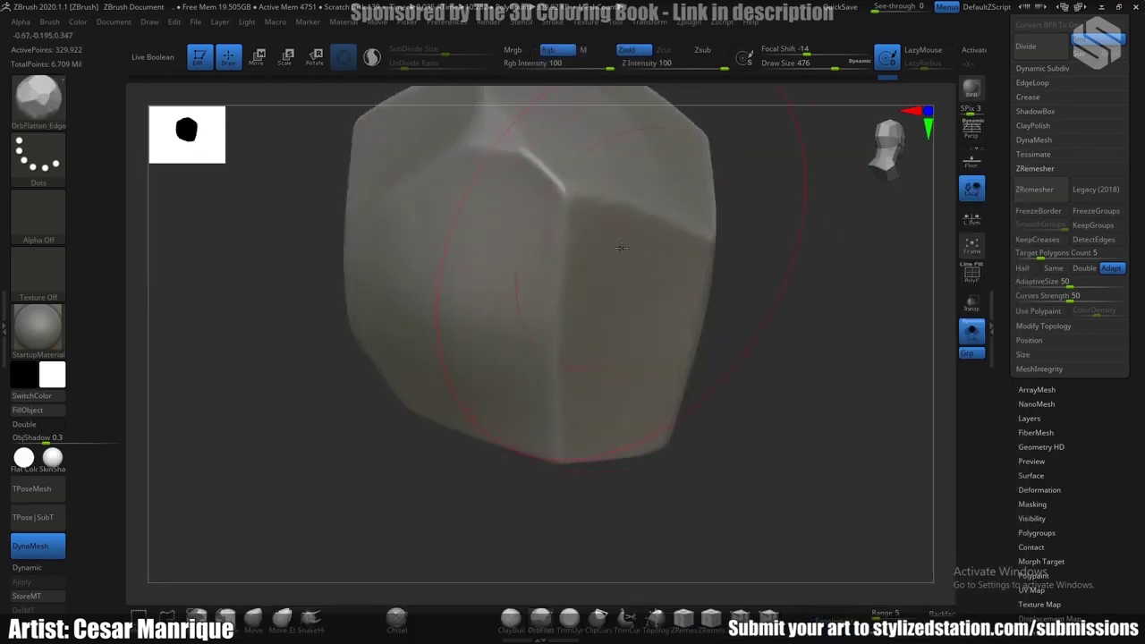
key(space)
drag(619, 247, 607, 252)
right_drag(608, 253, 617, 257)
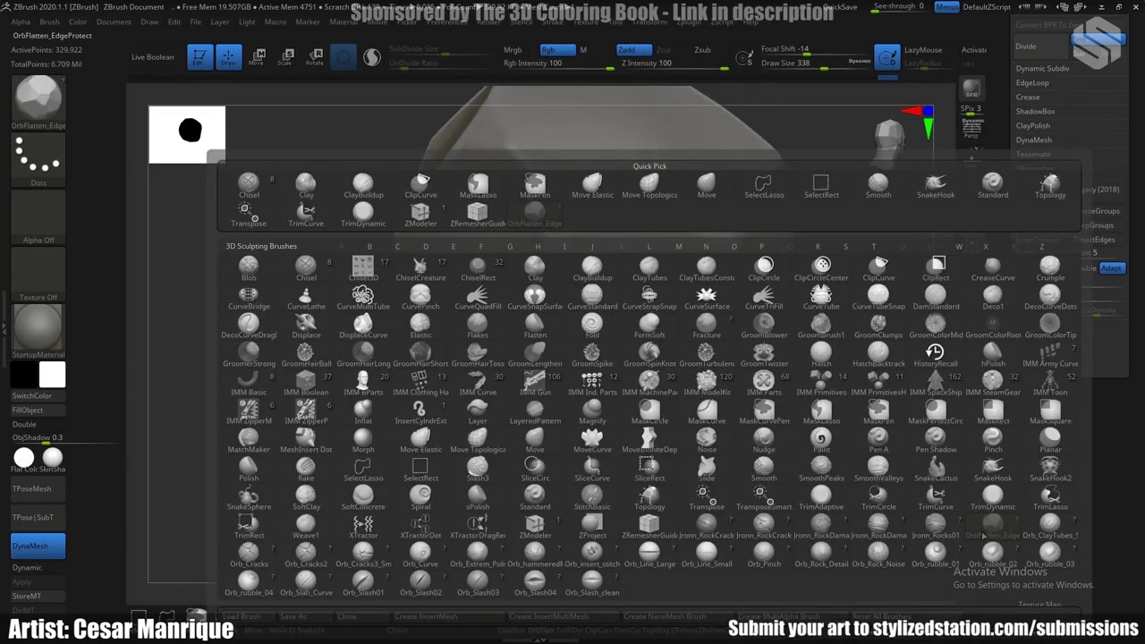
key(b)
mouse_move(612, 269)
mouse_down()
mouse_move(598, 230)
mouse_move(610, 243)
mouse_up()
key(ctrl+z)
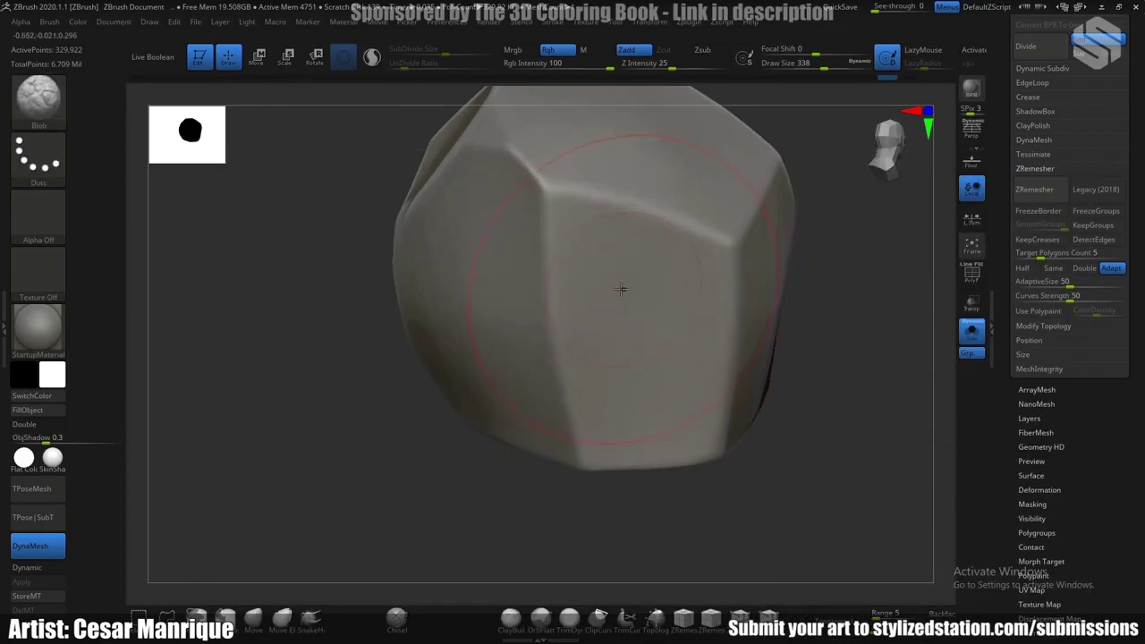
key(b)
click(955, 535)
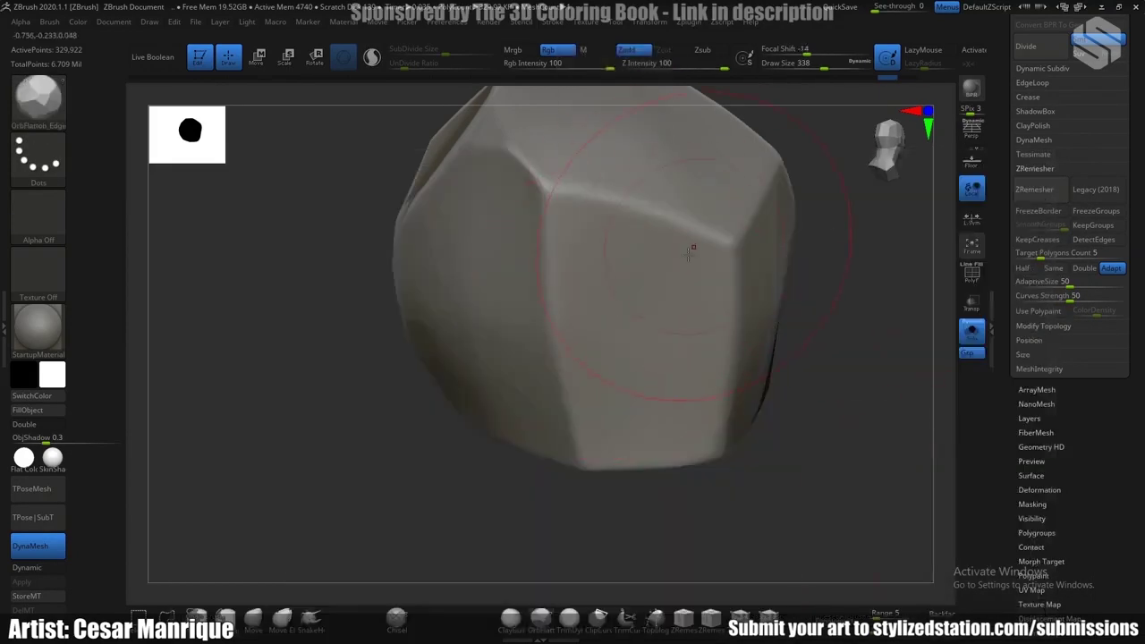
Flatten the rock's large facets with OrbFlatten_EdgeProtect so that their borders become crisp
drag(689, 255, 584, 267)
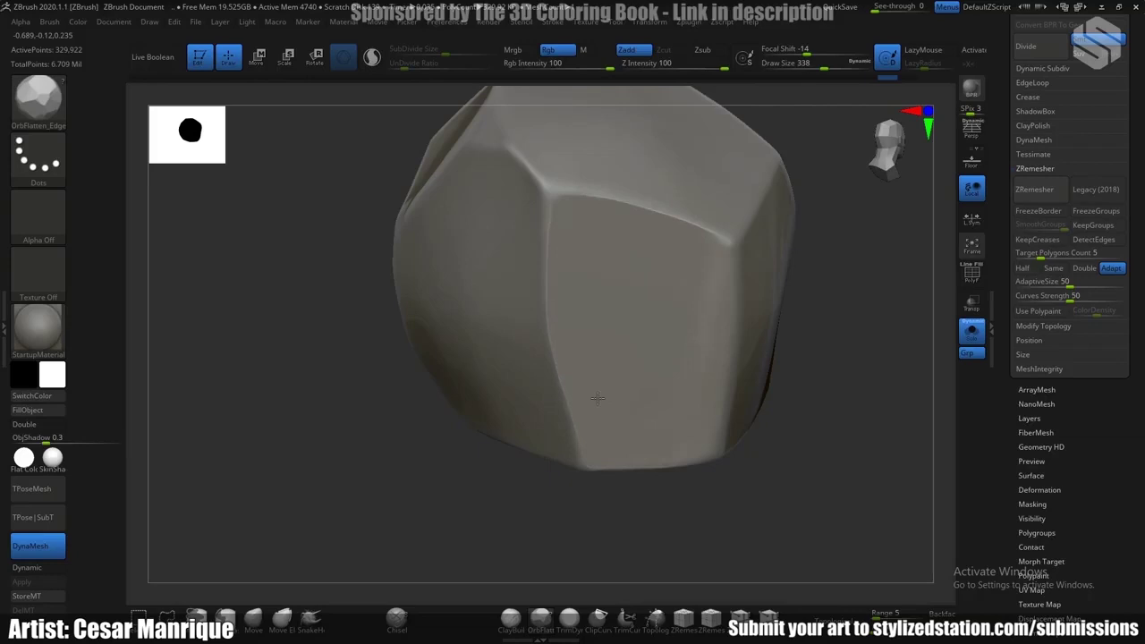
drag(588, 446, 587, 289)
right_drag(588, 289, 558, 366)
mouse_move(557, 366)
mouse_down()
mouse_move(504, 313)
mouse_move(524, 259)
mouse_move(639, 328)
mouse_move(611, 313)
mouse_move(521, 179)
mouse_move(589, 176)
mouse_move(613, 331)
mouse_up()
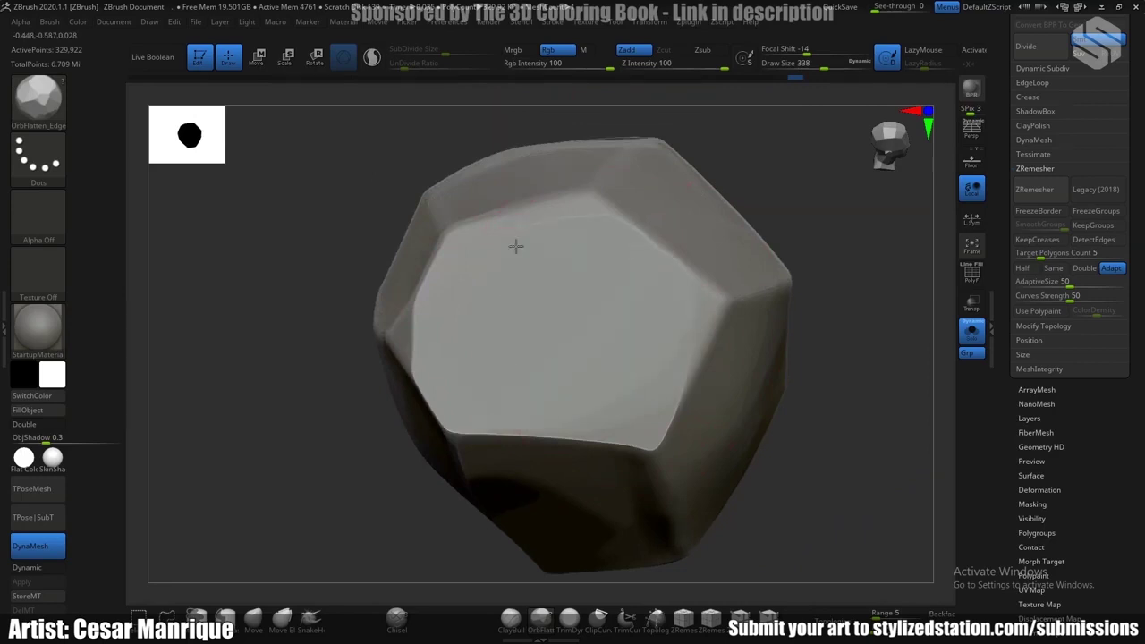
mouse_move(551, 202)
mouse_down()
mouse_move(442, 324)
mouse_move(388, 321)
mouse_move(404, 385)
mouse_move(470, 429)
mouse_move(510, 407)
mouse_up()
mouse_move(463, 361)
alt+right_down()
mouse_move(563, 299)
mouse_move(574, 304)
alt+right_up()
ctrl+right_drag(556, 382, 559, 215)
mouse_move(560, 322)
right_down()
mouse_move(510, 368)
mouse_move(557, 319)
right_up()
right_drag(557, 319, 627, 286)
Switch to TrimDynamic, trim the rock's facets at draw size 338, and reduce the draw size to 245
key(b)
key(t)
key(d)
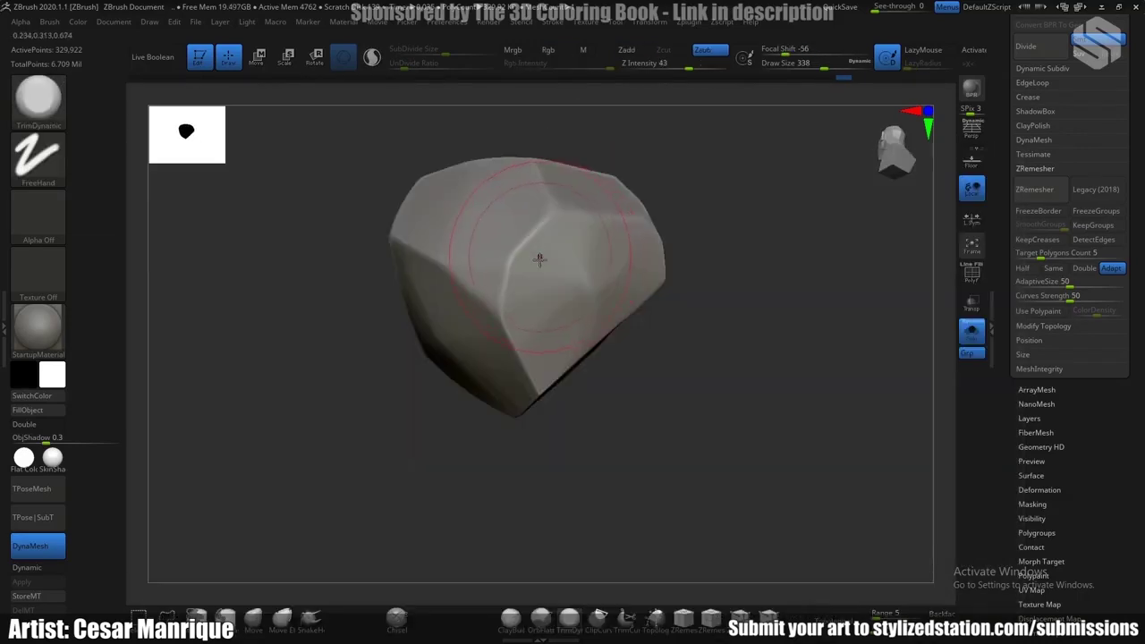
mouse_move(536, 256)
mouse_down()
mouse_move(563, 302)
mouse_move(607, 271)
mouse_move(529, 271)
mouse_up()
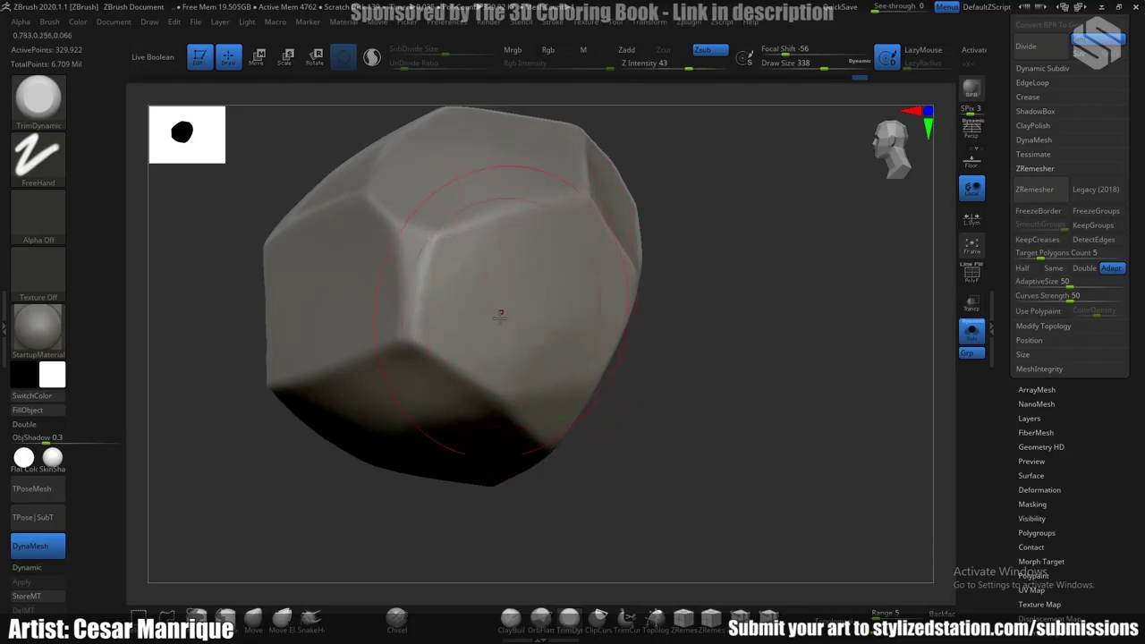
mouse_move(500, 315)
right_down()
mouse_move(524, 265)
mouse_move(555, 277)
mouse_move(529, 272)
right_up()
key(space)
drag(529, 310, 519, 310)
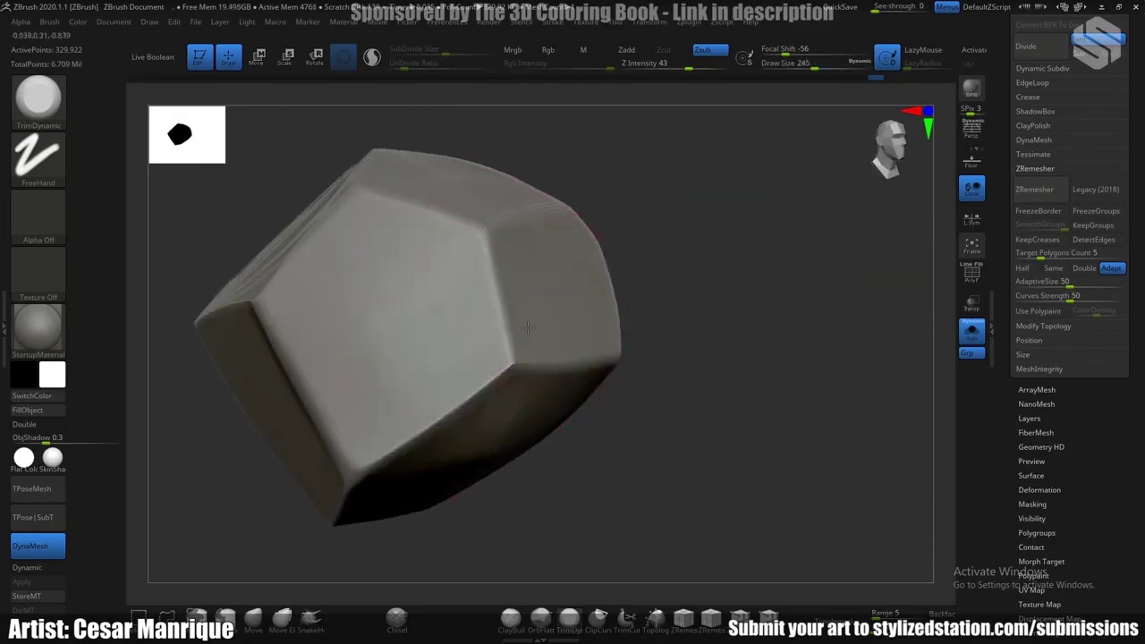
Smooth the facets and the transitions between them around the rock, dropping to a lower subdivision level
right_drag(528, 328, 561, 327)
shift+drag(561, 328, 535, 300)
mouse_move(527, 258)
right_down()
mouse_move(654, 191)
mouse_move(513, 336)
right_up()
shift+drag(469, 350, 484, 285)
right_drag(483, 284, 506, 287)
mouse_move(482, 345)
shift+mouse_down()
mouse_move(519, 345)
mouse_move(491, 345)
shift+mouse_up()
right_drag(492, 345, 465, 408)
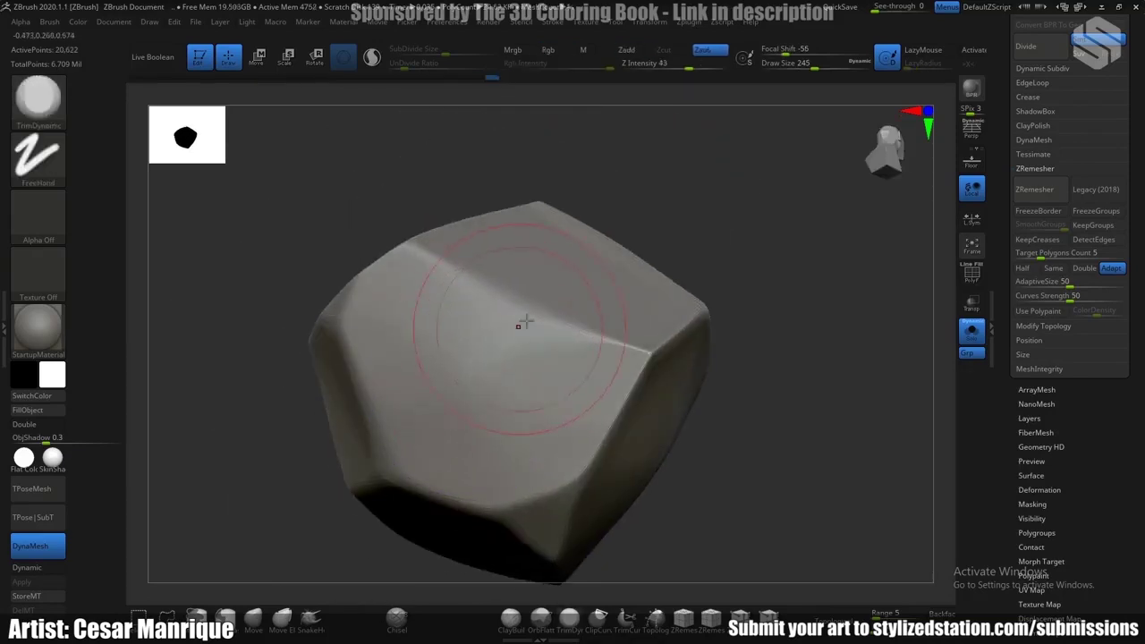
mouse_move(525, 319)
right_down()
mouse_move(593, 286)
mouse_move(584, 315)
right_up()
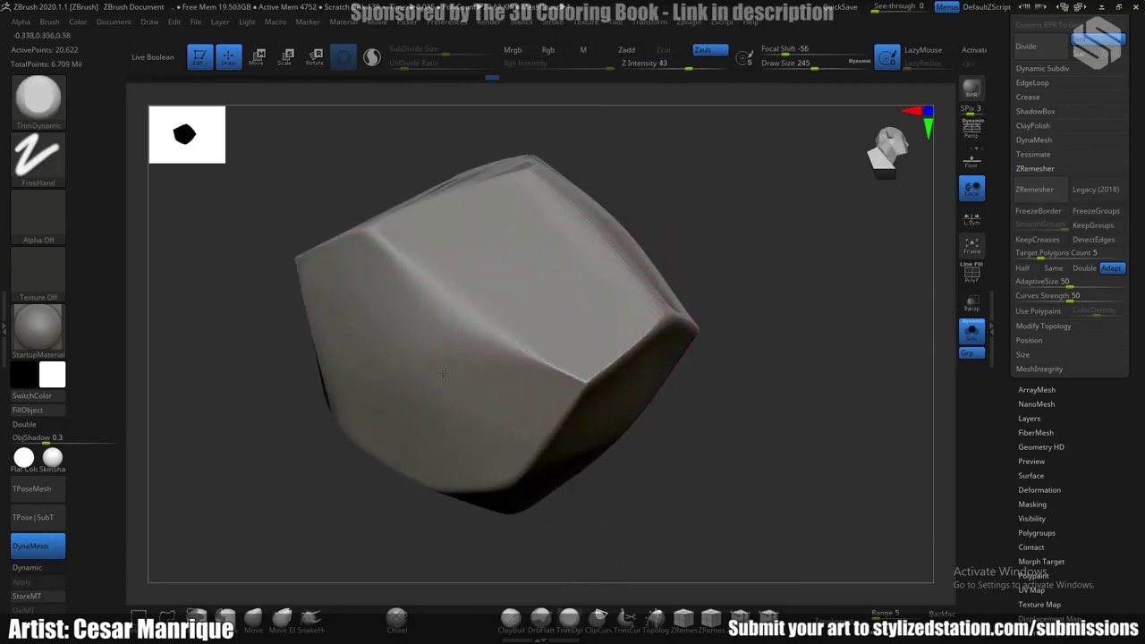
right_drag(424, 325, 398, 332)
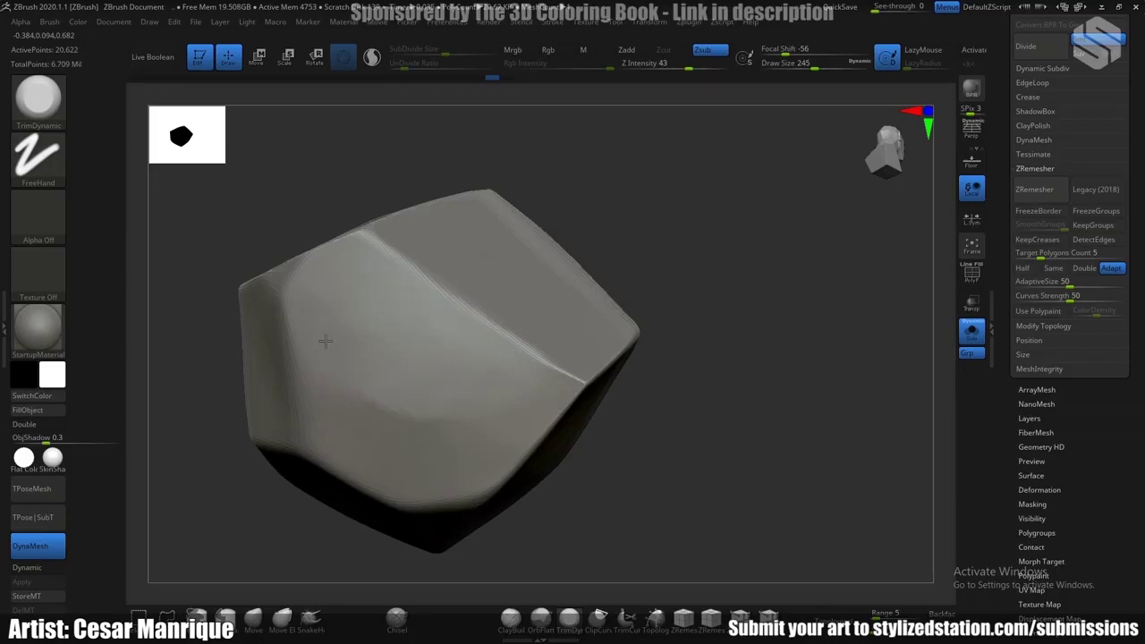
Check the rock's wireframe and bring the mesh back to its high subdivision density
mouse_move(485, 370)
right_down()
mouse_move(417, 353)
mouse_move(483, 304)
mouse_move(554, 322)
mouse_move(474, 363)
right_up()
key(shift+f)
key(shift+f)
key(ctrl+d)
Set the TrimDynamic draw size to 77 and trim a small chamfer into the corner where the upper facet meets the sides
key(space)
drag(539, 286, 521, 288)
ctrl+right_drag(521, 288, 582, 288)
mouse_move(547, 289)
mouse_down()
mouse_move(555, 262)
mouse_move(593, 285)
mouse_up()
key(space)
mouse_move(593, 285)
ctrl+right_down()
mouse_move(599, 199)
mouse_move(618, 214)
mouse_move(623, 261)
mouse_move(639, 268)
ctrl+right_up()
mouse_move(438, 247)
alt+right_down()
mouse_move(491, 277)
mouse_move(512, 319)
alt+right_up()
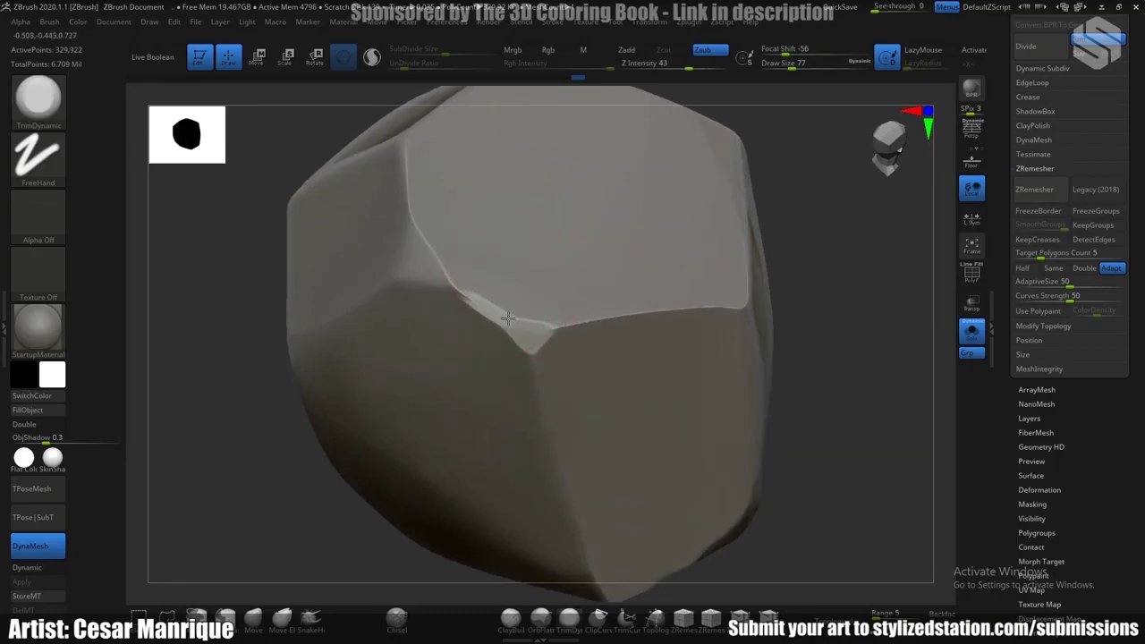
right_drag(529, 346, 526, 288)
Set the TrimDynamic draw size to 318 and flatten the broad lower facet up to its edges
key(space)
drag(514, 329, 534, 329)
right_drag(532, 333, 504, 380)
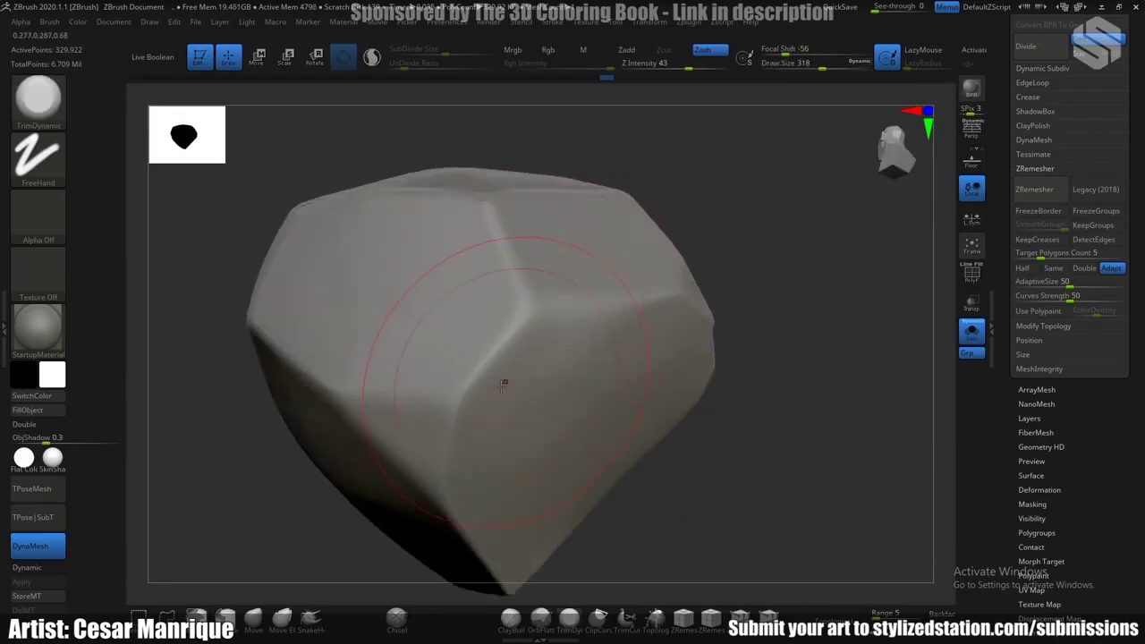
mouse_move(504, 380)
mouse_down()
mouse_move(531, 371)
mouse_move(508, 375)
mouse_move(507, 433)
mouse_move(528, 376)
mouse_move(554, 381)
mouse_move(573, 346)
mouse_up()
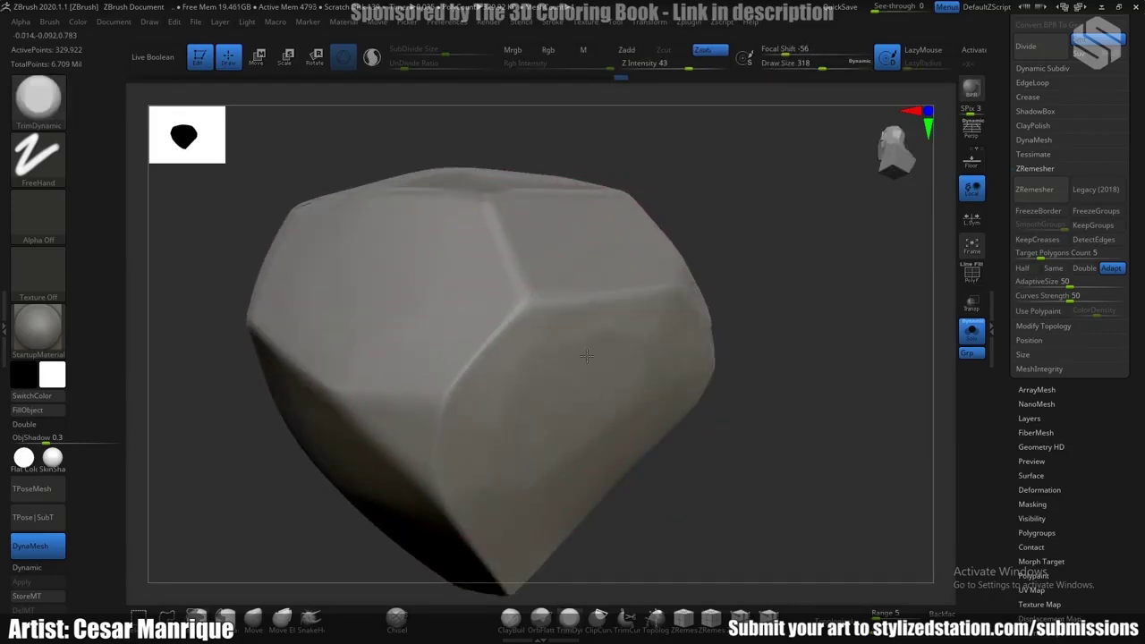
right_drag(556, 383, 452, 260)
Try trimming the large facet's edges with TrimDynamic at draw size 108, then undo the last stroke
key(space)
drag(518, 291, 516, 295)
mouse_move(504, 359)
mouse_down()
mouse_move(509, 343)
mouse_move(494, 356)
mouse_move(506, 337)
mouse_up()
key(space)
ctrl+right_drag(506, 337, 506, 353)
mouse_move(501, 371)
mouse_down()
mouse_move(476, 369)
mouse_move(439, 423)
mouse_move(406, 435)
mouse_up()
key(ctrl+z)
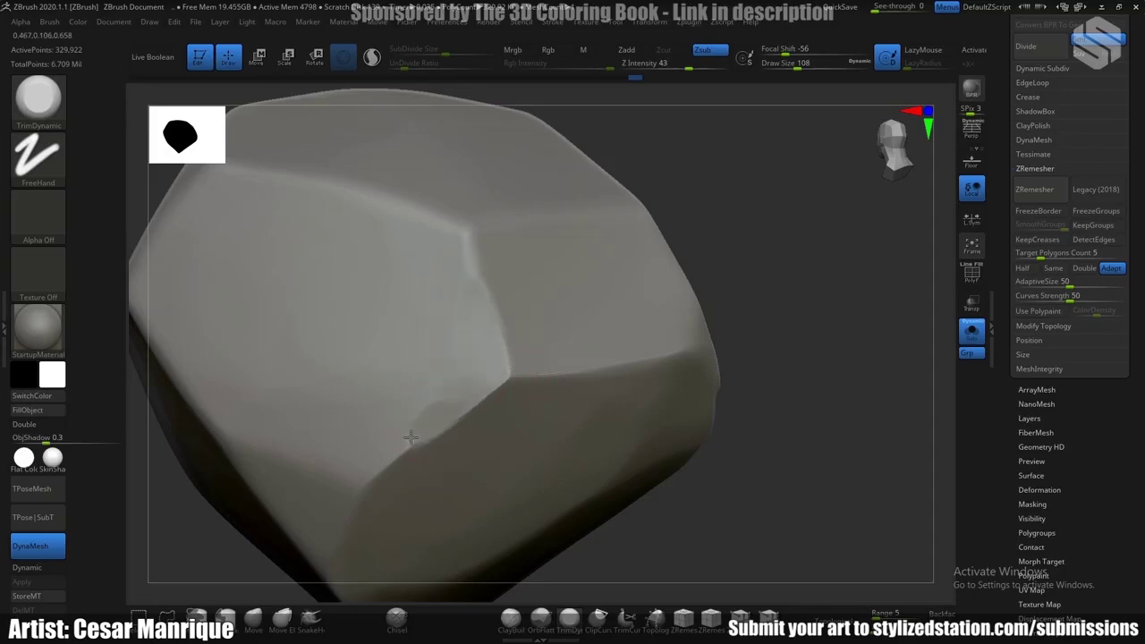
Set the TrimDynamic draw size to 59 and carve a narrow irregular chamfer along the large facet's edges
key(space)
drag(474, 360, 461, 360)
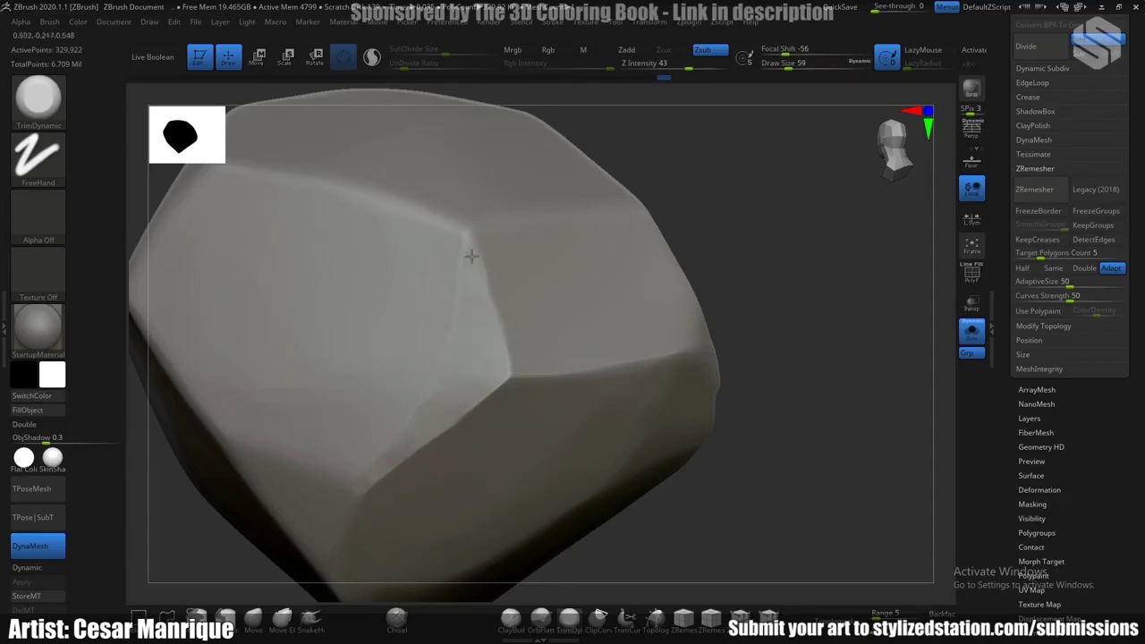
right_drag(452, 315, 554, 297)
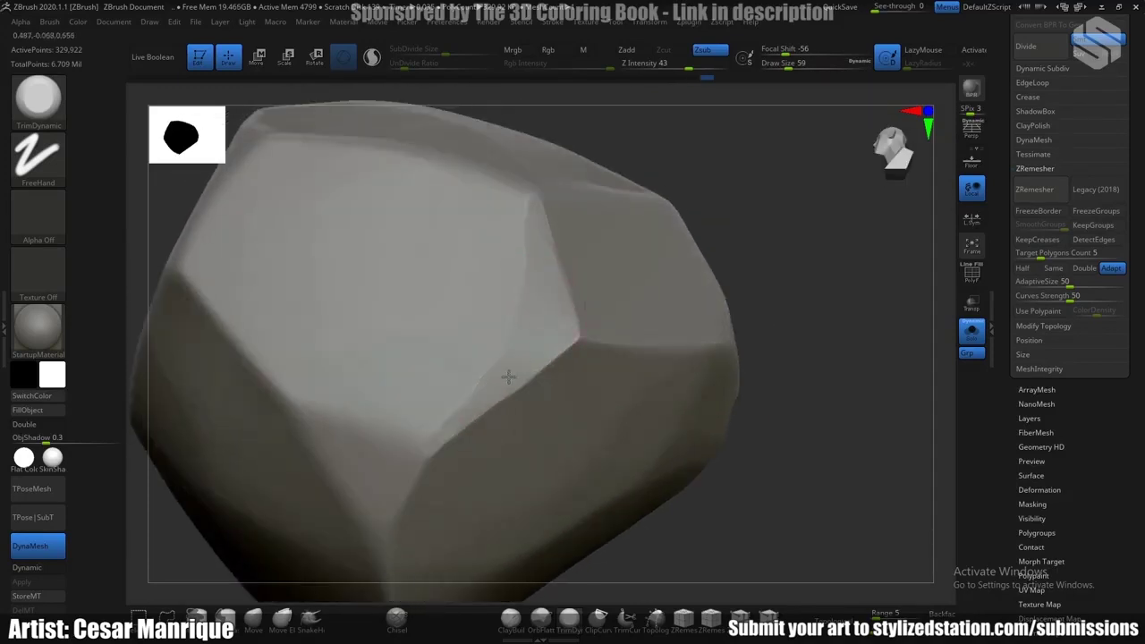
right_drag(496, 374, 511, 268)
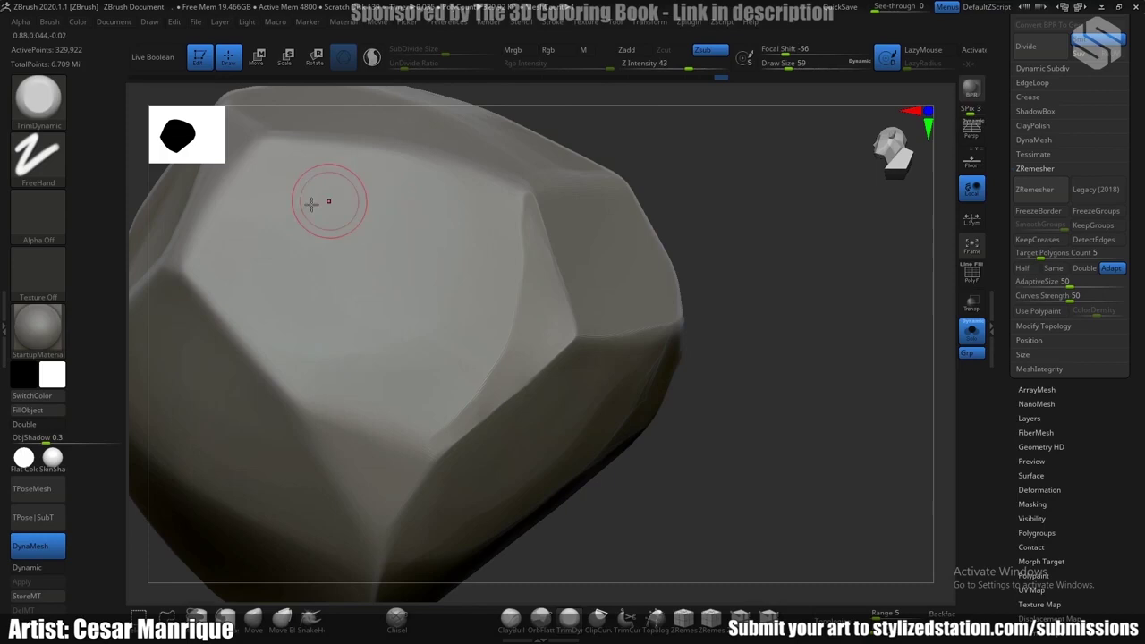
right_drag(442, 328, 435, 249)
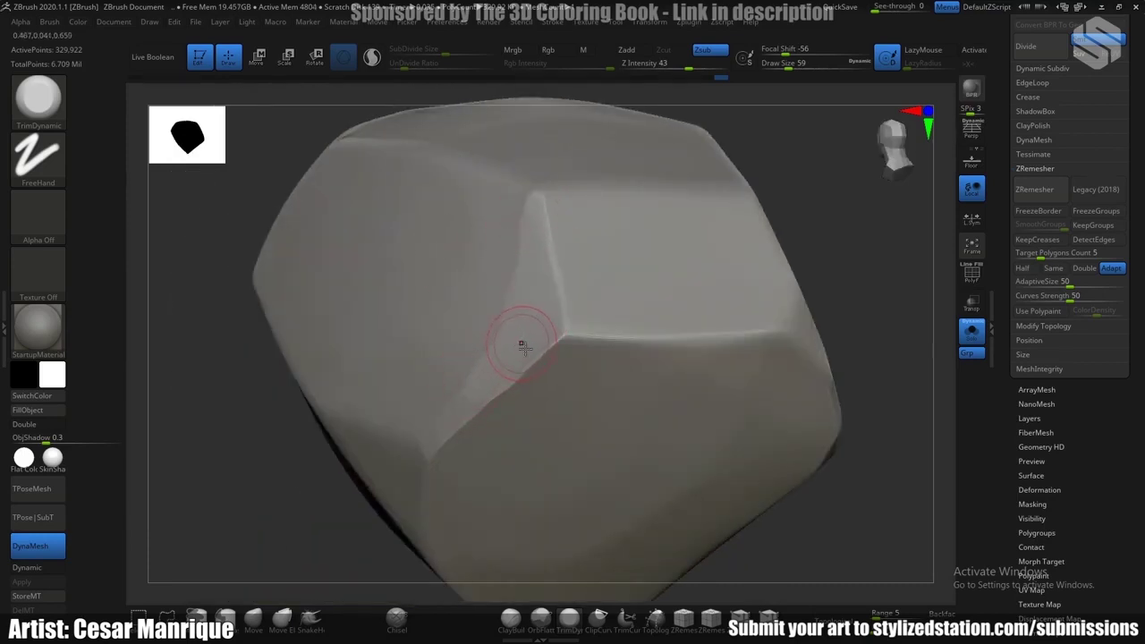
Refine the chamfer with TrimDynamic and trim a small chip into the corner where the three facets meet
mouse_move(522, 345)
right_down()
mouse_move(527, 253)
mouse_move(504, 212)
right_up()
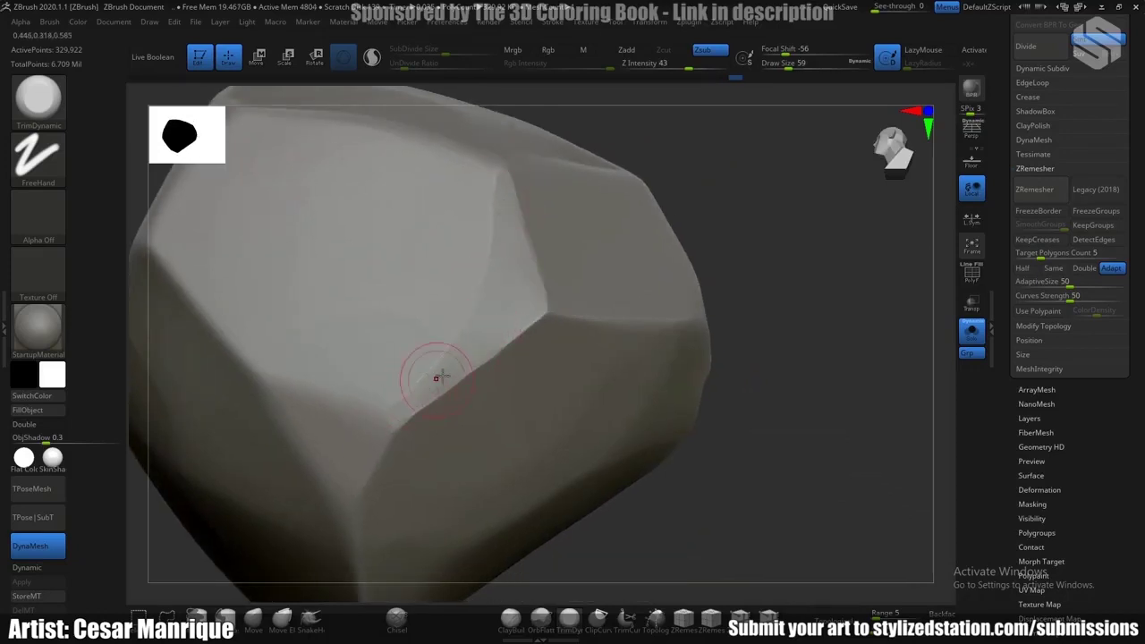
mouse_move(434, 375)
right_down()
mouse_move(462, 310)
mouse_move(552, 306)
mouse_move(476, 253)
mouse_move(497, 265)
right_up()
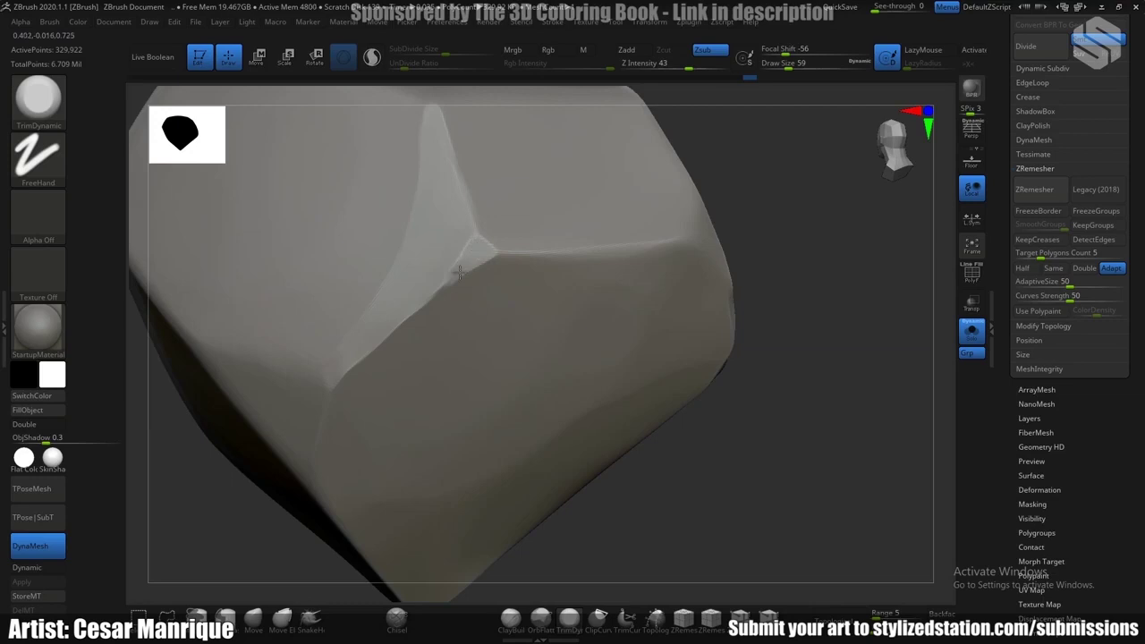
drag(478, 267, 502, 256)
mouse_move(537, 260)
alt+right_down()
mouse_move(475, 261)
mouse_move(473, 215)
alt+right_up()
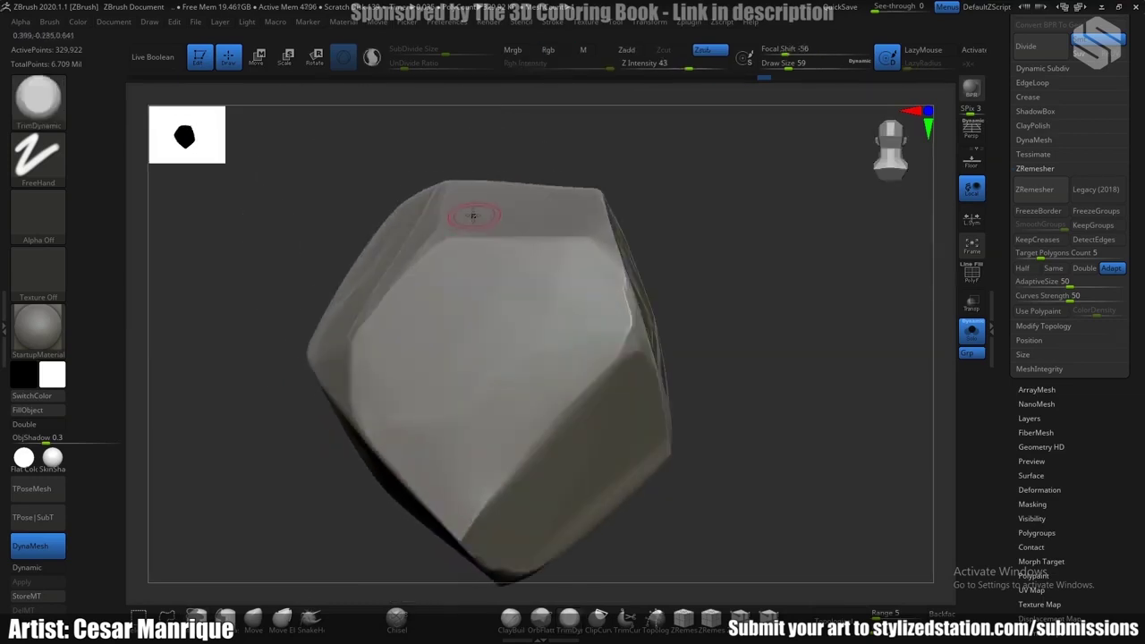
Set the TrimDynamic draw size to 228 and then 149, and flatten the facets bordering the rounded lower edge
mouse_move(570, 336)
right_down()
mouse_move(551, 256)
mouse_move(507, 361)
right_up()
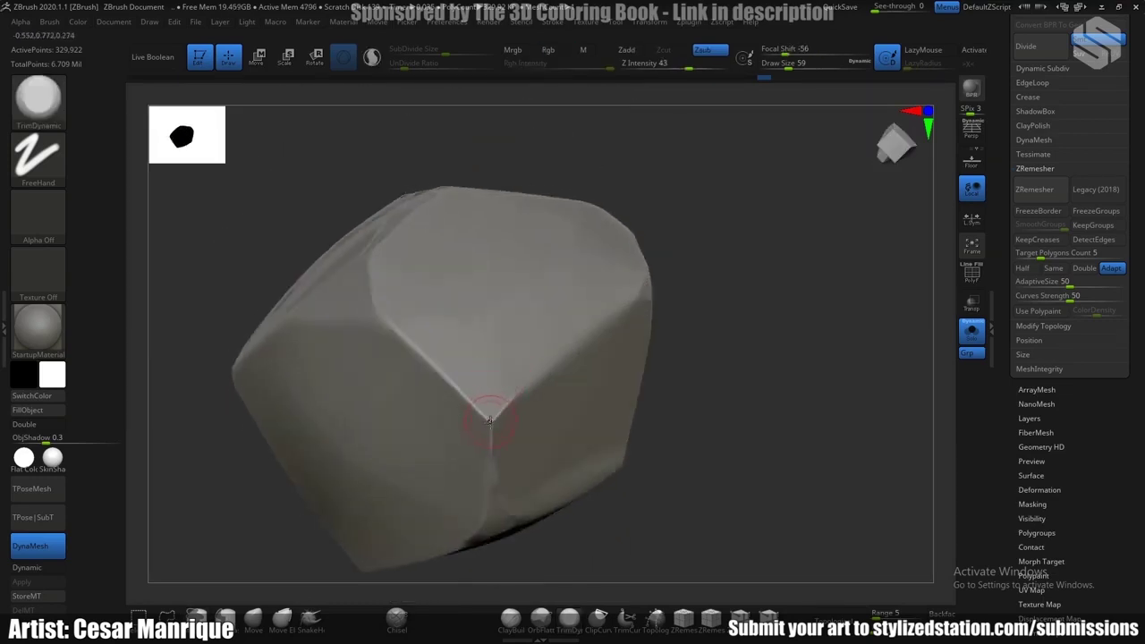
mouse_move(490, 424)
right_down()
mouse_move(537, 407)
mouse_move(650, 255)
mouse_move(514, 260)
mouse_move(514, 295)
mouse_move(632, 294)
mouse_move(585, 259)
mouse_move(626, 269)
right_up()
key(space)
drag(641, 264, 665, 263)
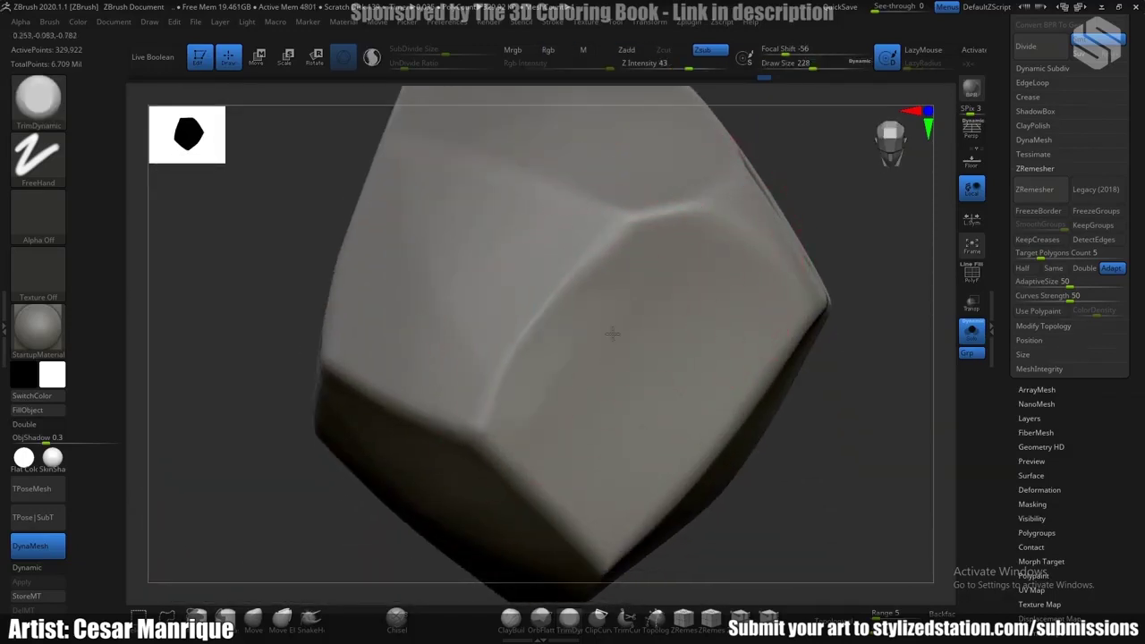
key(space)
drag(612, 311, 601, 313)
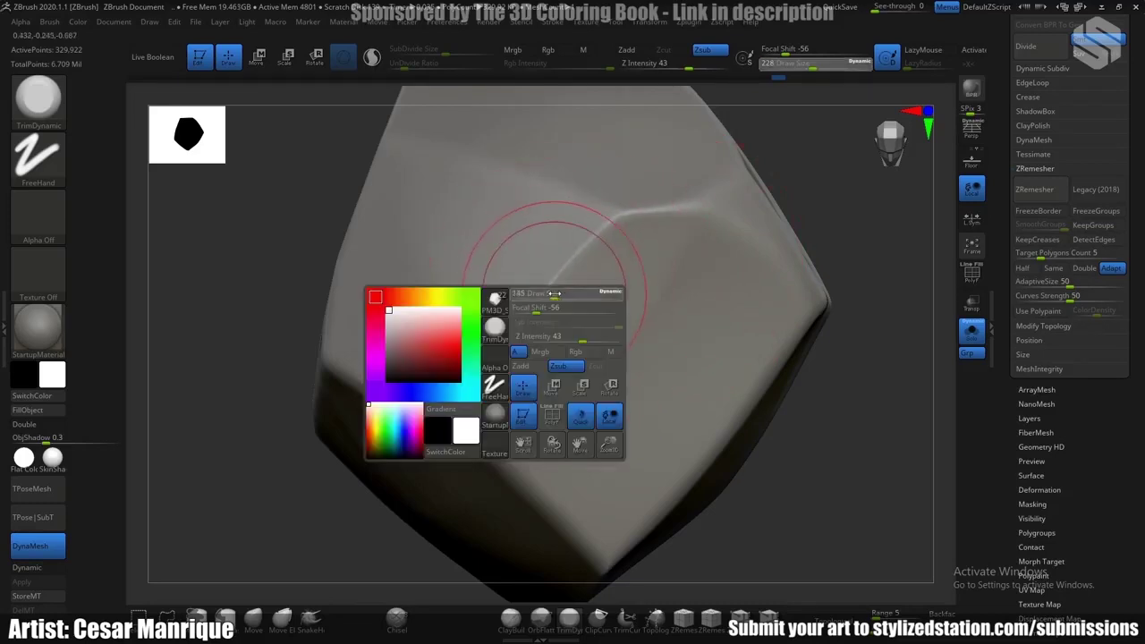
drag(514, 451, 535, 474)
right_drag(567, 325, 555, 332)
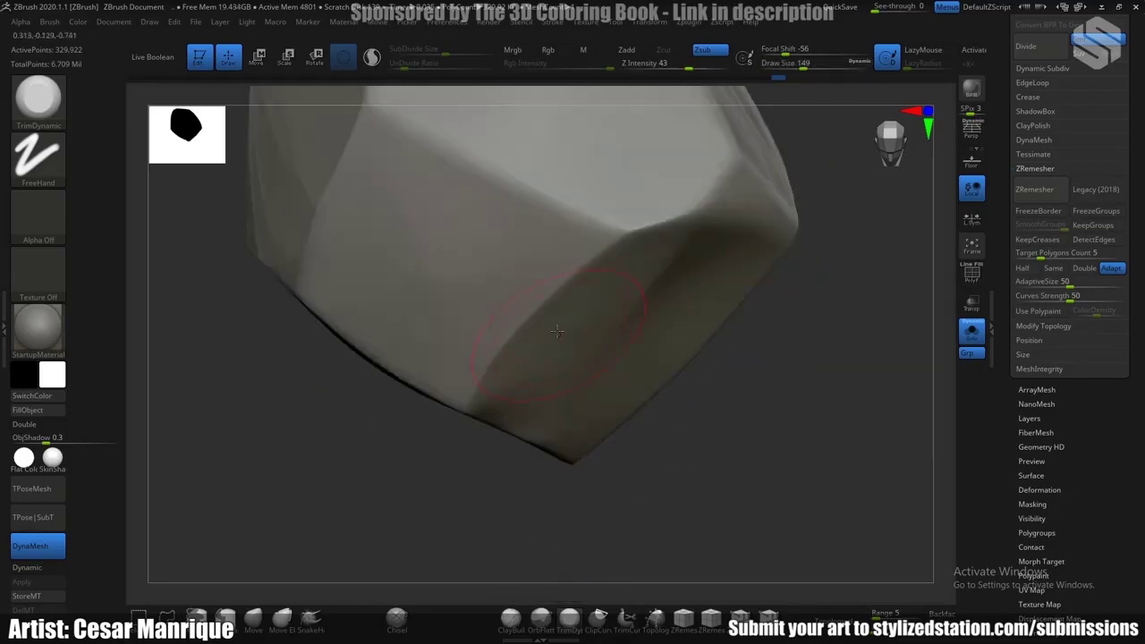
Set the TrimDynamic draw size to 39 and trim a small chip into the middle of the curved edge between two facets
key(space)
drag(558, 308, 540, 307)
right_drag(542, 291, 571, 270)
right_drag(511, 331, 532, 304)
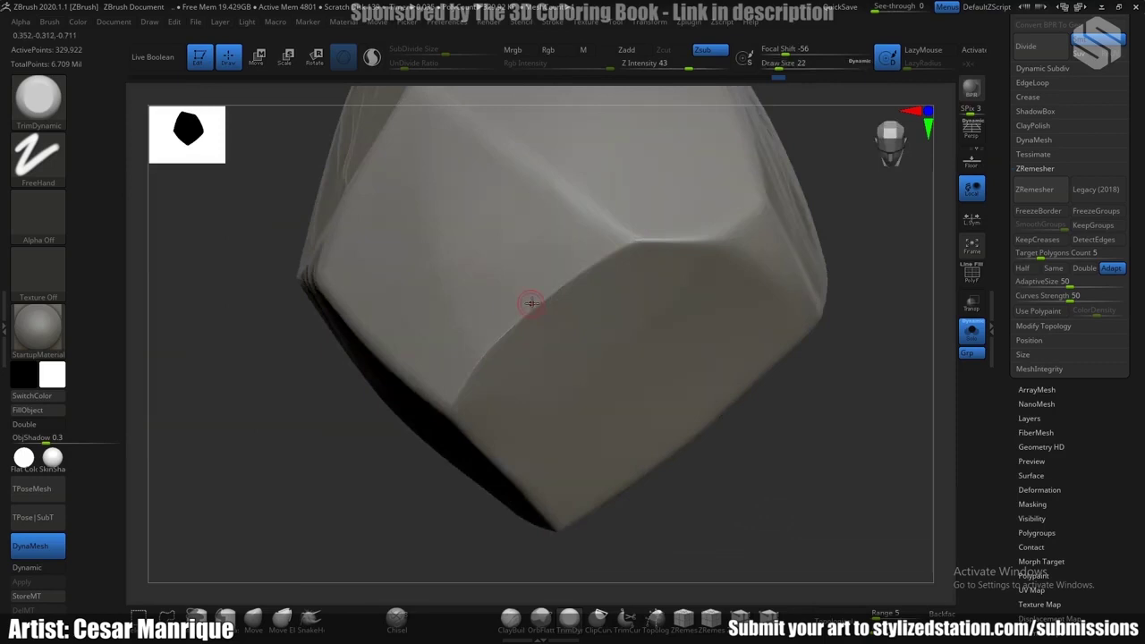
key(space)
drag(534, 303, 540, 302)
right_drag(539, 300, 544, 267)
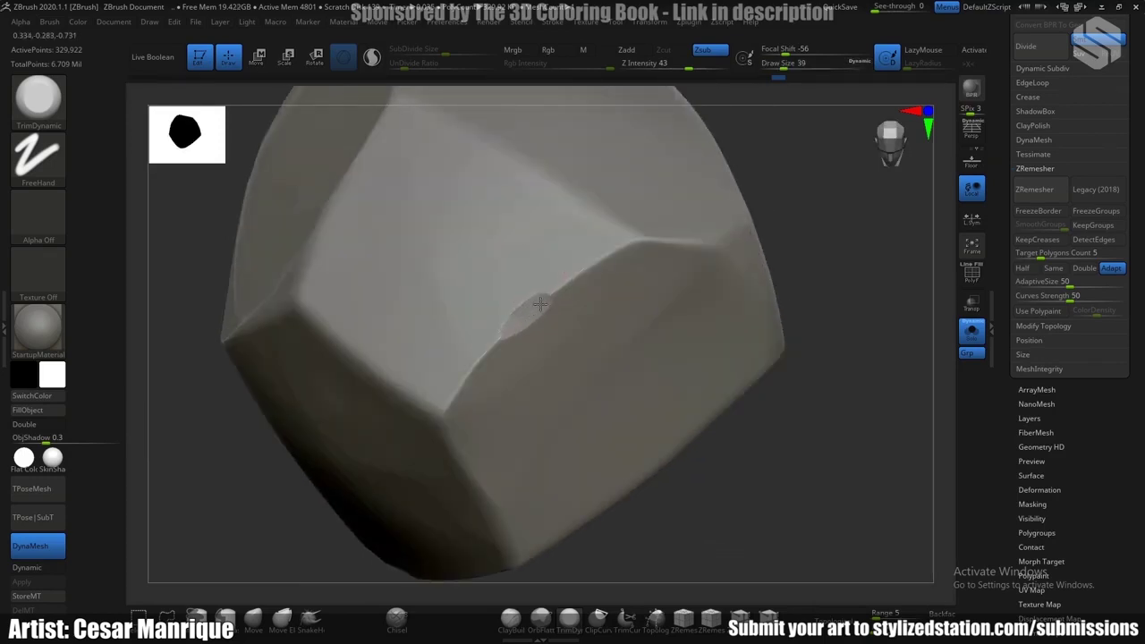
drag(521, 318, 528, 313)
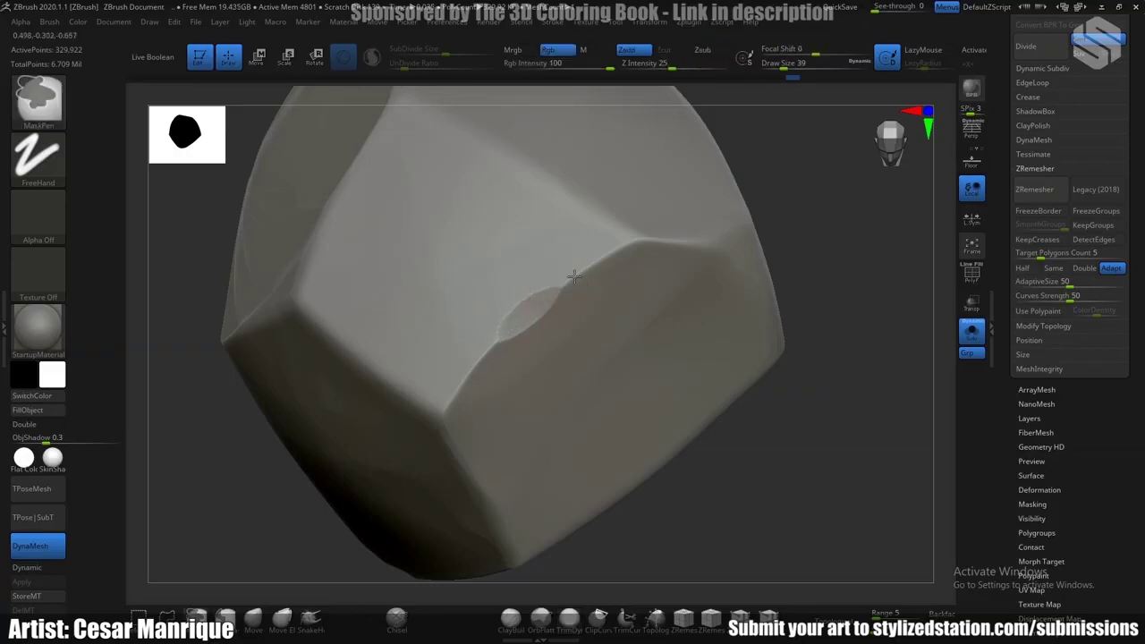
Switch to the Orb_Rock_Detail brush and set its draw size to 324
ctrl+right_drag(572, 277, 566, 236)
mouse_move(566, 236)
right_down()
mouse_move(519, 250)
mouse_move(526, 266)
mouse_move(600, 297)
mouse_move(583, 294)
mouse_move(555, 349)
mouse_move(598, 384)
mouse_move(590, 336)
mouse_move(534, 307)
mouse_move(522, 253)
mouse_move(477, 273)
right_up()
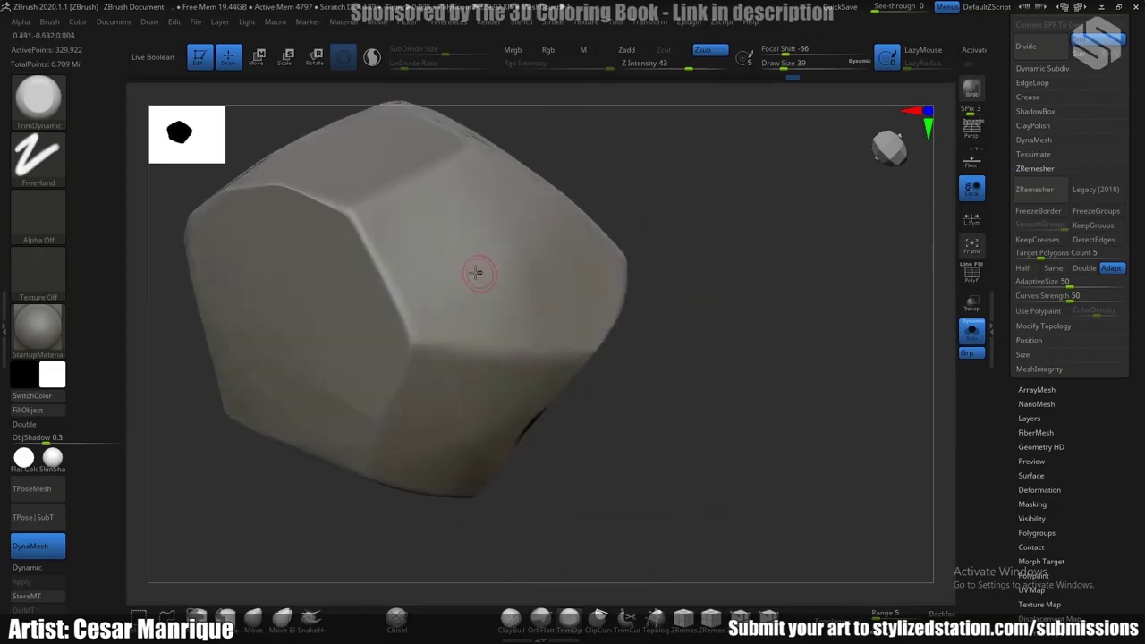
key(b)
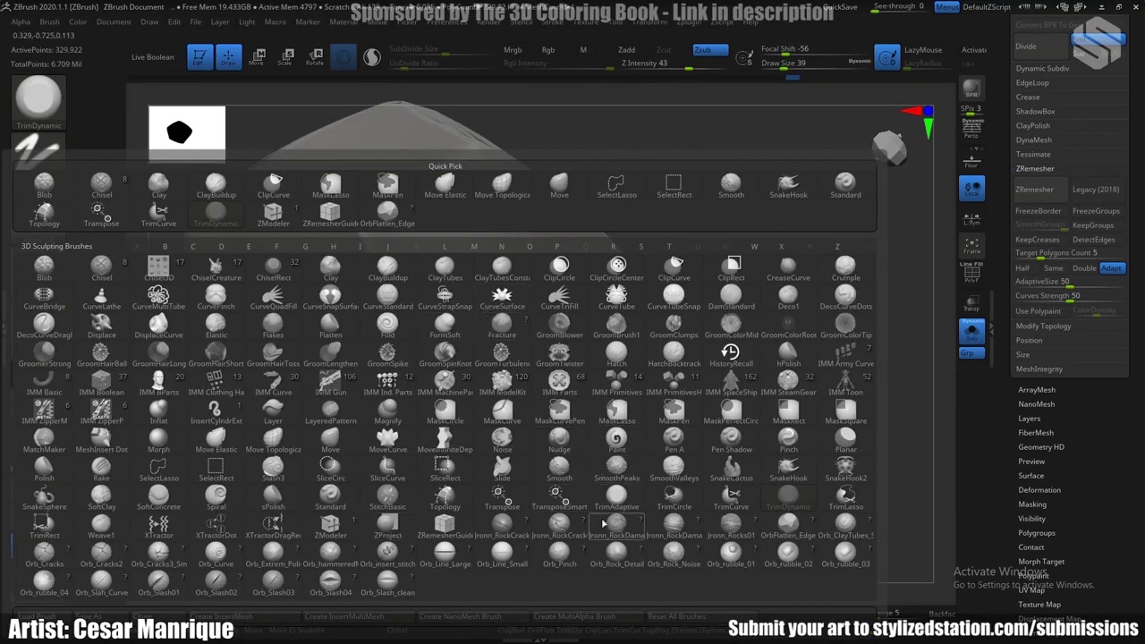
click(623, 561)
mouse_move(542, 263)
right_down()
mouse_move(450, 231)
mouse_move(384, 401)
right_up()
alt+right_drag(384, 401, 498, 349)
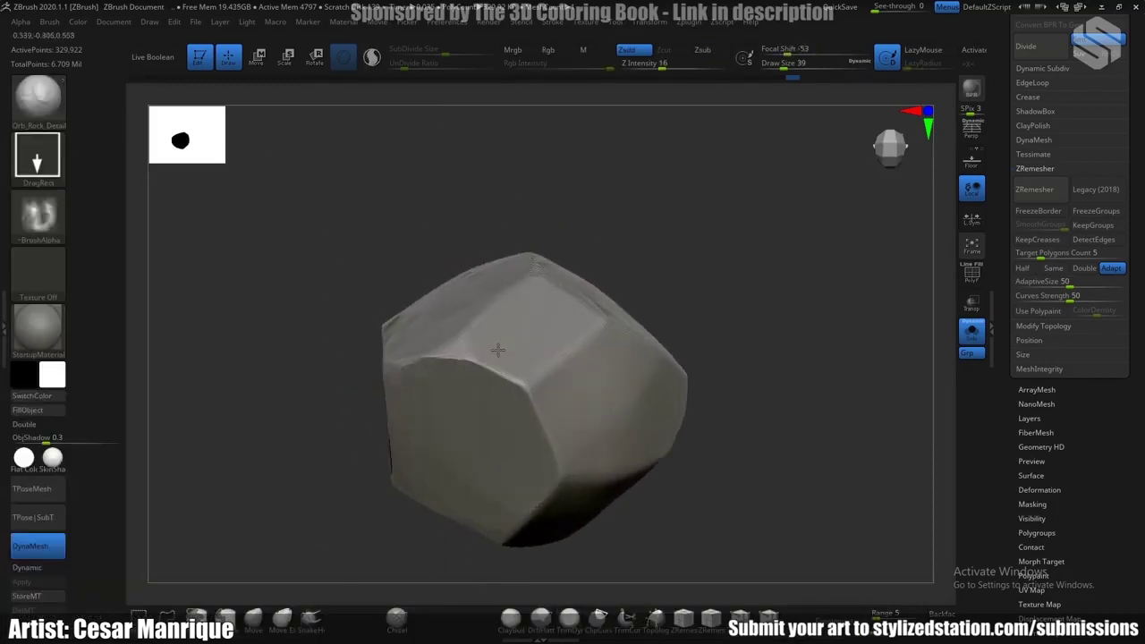
mouse_move(570, 449)
alt+right_down()
mouse_move(440, 258)
mouse_move(499, 283)
mouse_move(517, 388)
alt+right_up()
key(space)
drag(501, 313, 542, 308)
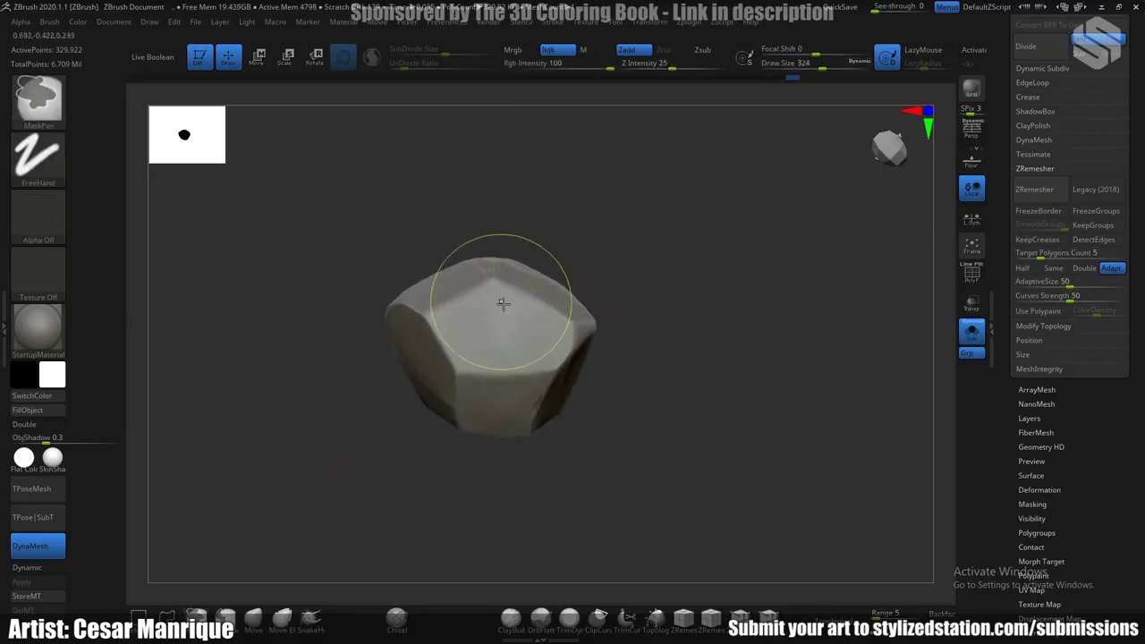
Try the rock detail brush at Z Intensity 7, then set its Z Intensity to 16
right_drag(486, 307, 519, 284)
key(space)
drag(526, 331, 512, 335)
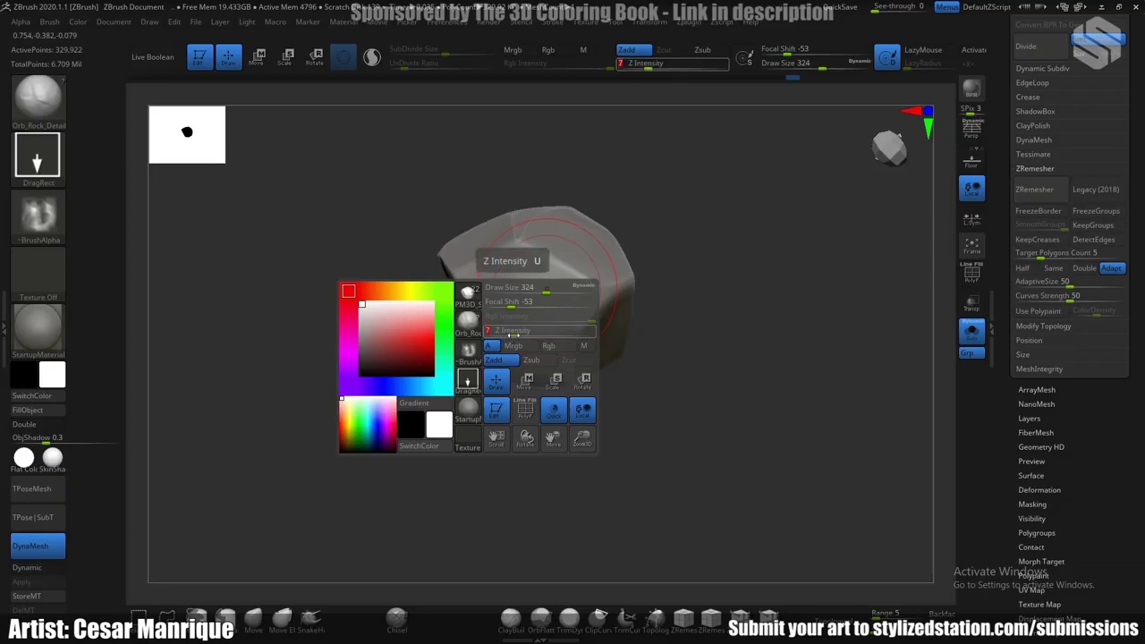
ctrl+right_drag(551, 313, 535, 330)
key(space)
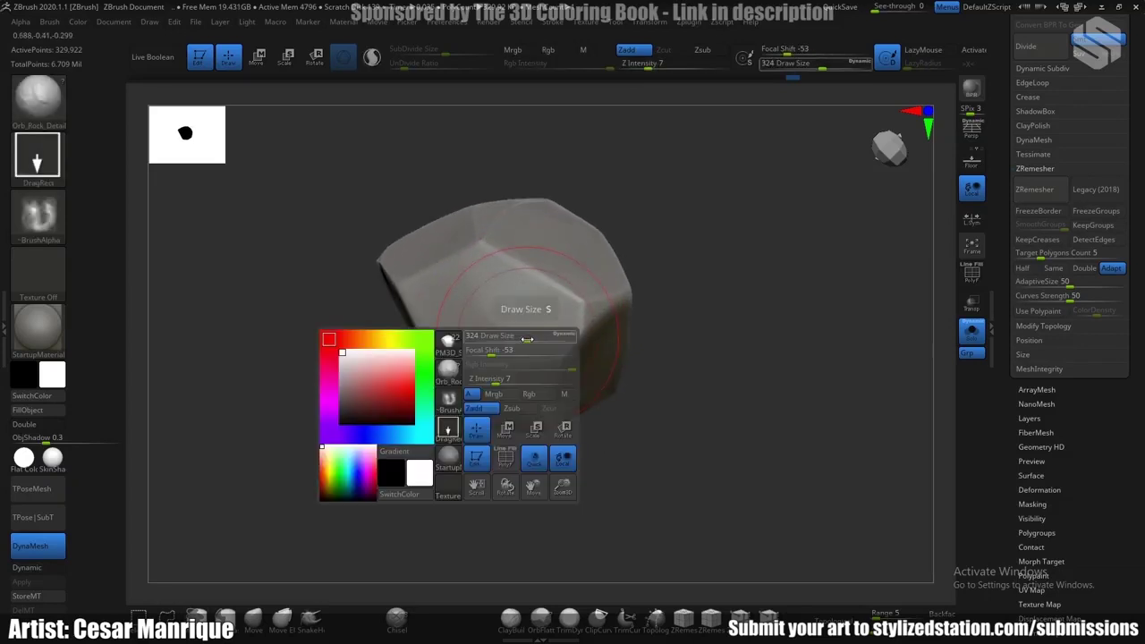
right_drag(529, 274, 532, 302)
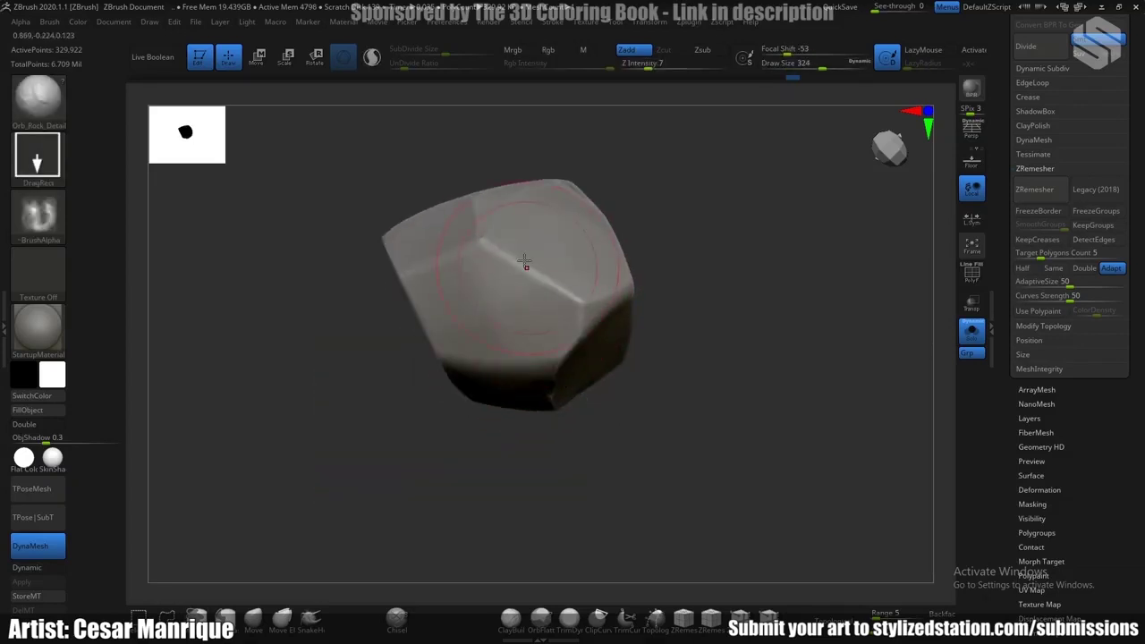
key(space)
drag(511, 370, 527, 367)
Stamp subtle Orb_Rock_Detail surface texture onto the rock's flat facets at Z Intensity 16
key(b)
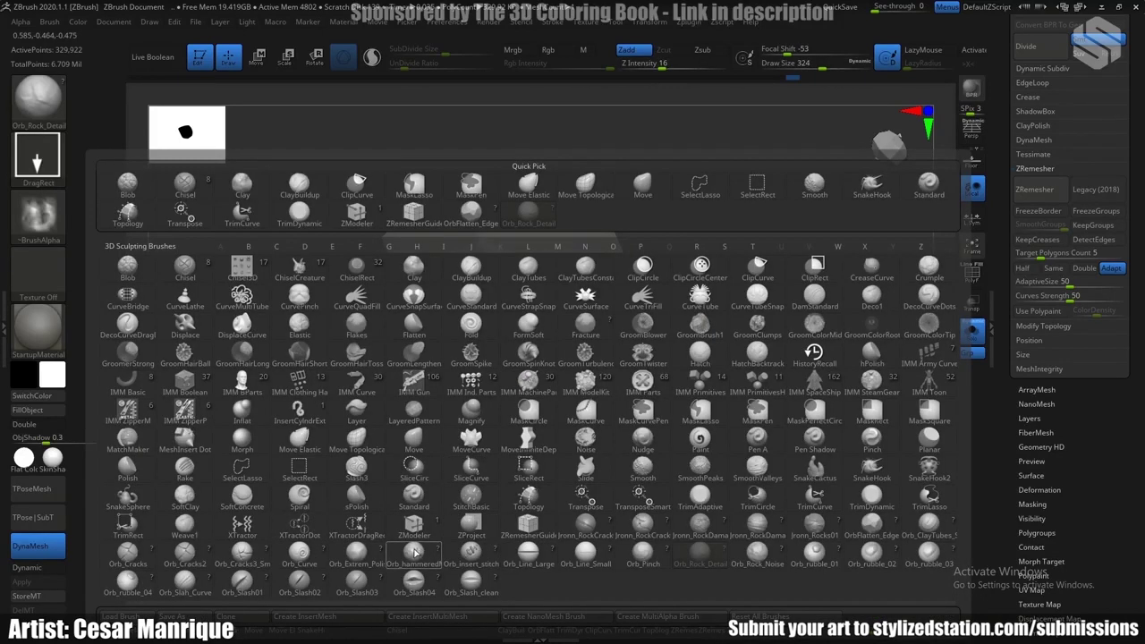
click(542, 218)
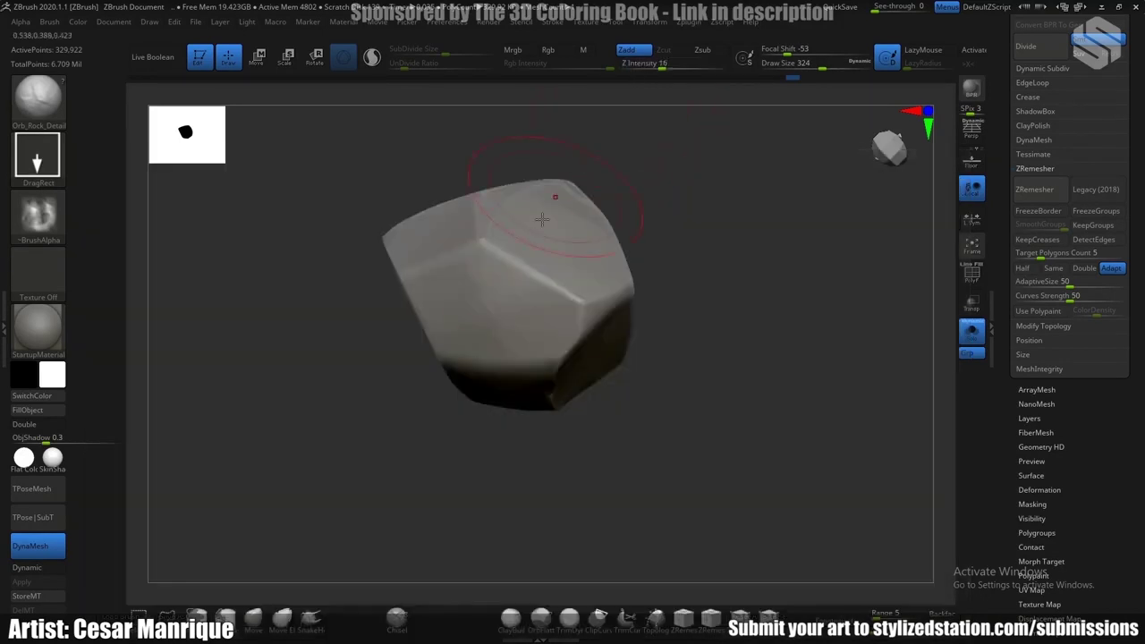
right_drag(521, 309, 511, 282)
drag(558, 450, 565, 369)
drag(625, 479, 602, 242)
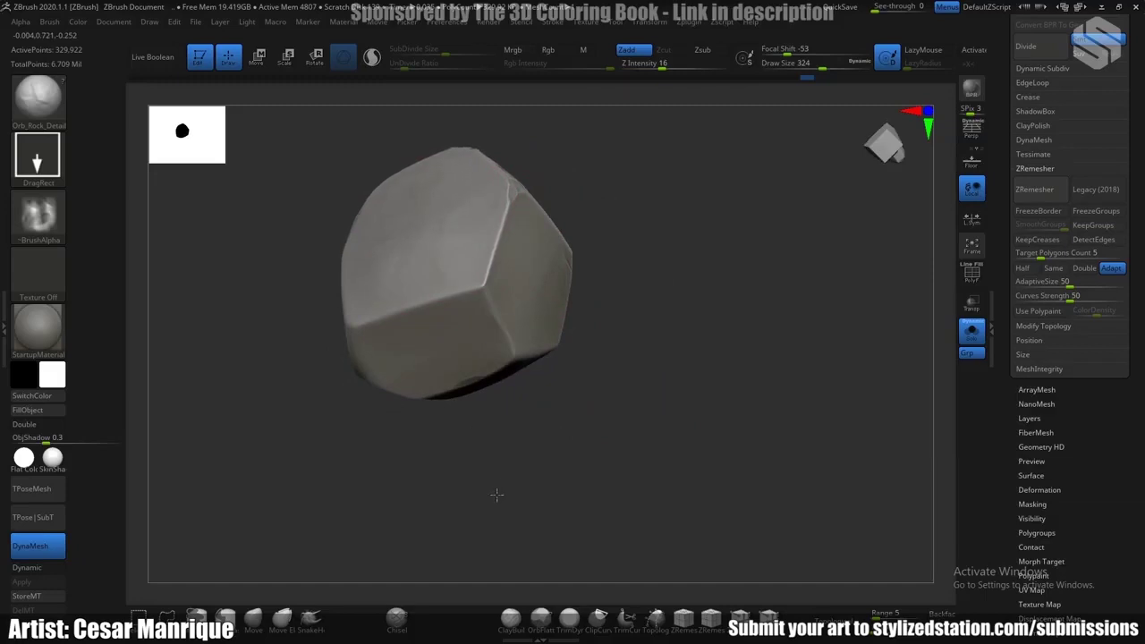
right_drag(497, 495, 565, 279)
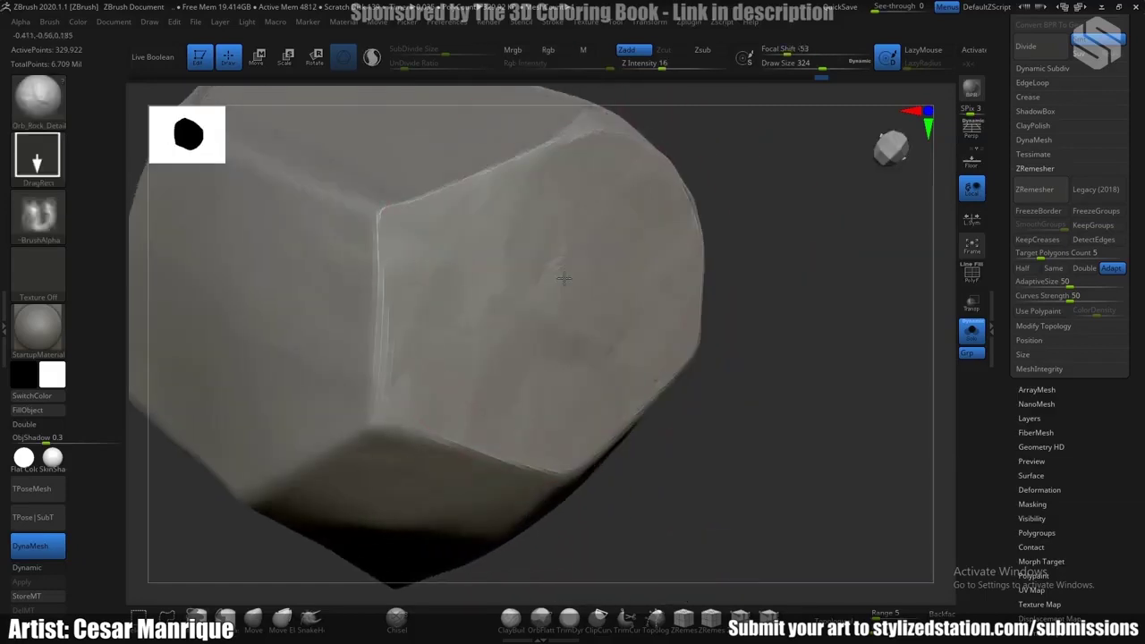
Switch back to TrimDynamic at draw size 104 and trim the edges around the textured facets
key(b)
key(t)
key(d)
key(space)
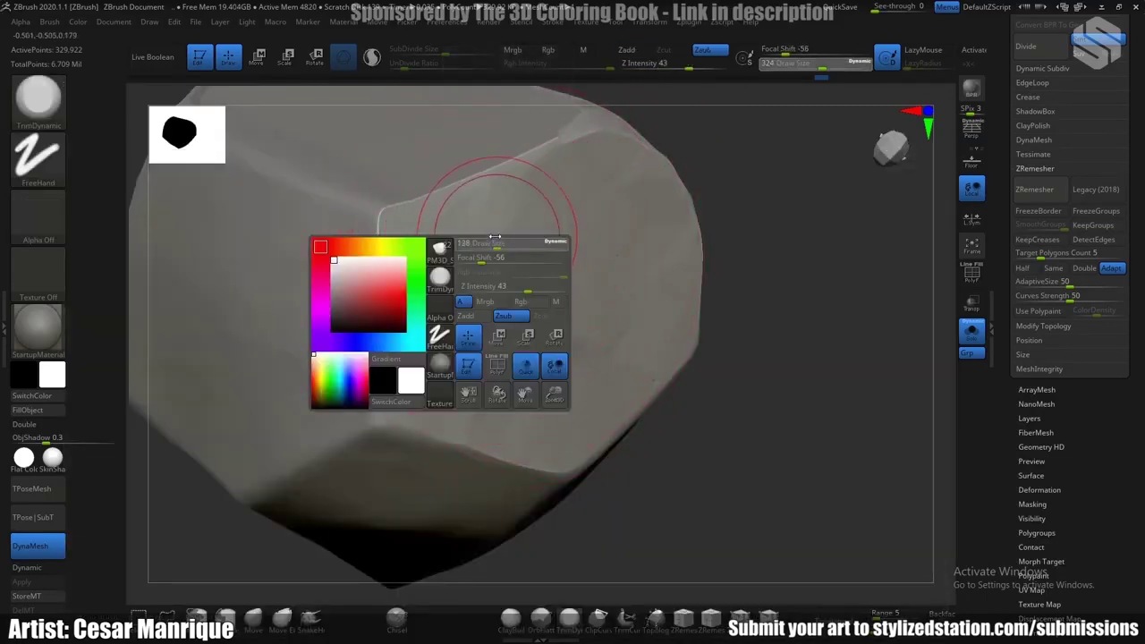
mouse_move(495, 237)
right_down()
mouse_move(556, 240)
mouse_move(560, 188)
mouse_move(572, 236)
mouse_move(626, 324)
right_up()
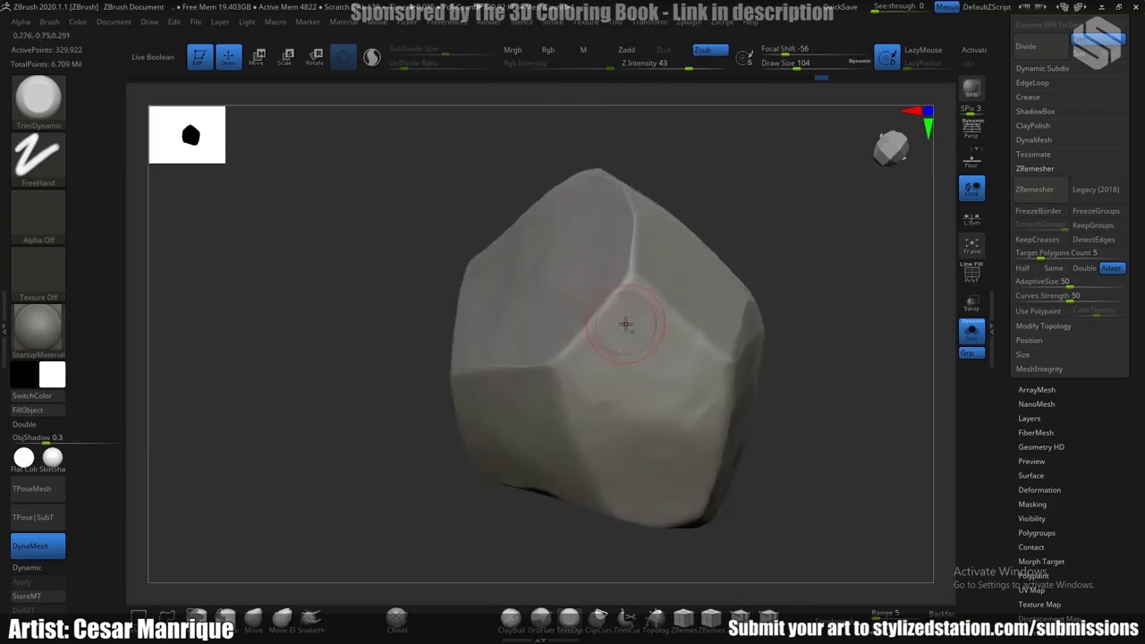
drag(625, 324, 599, 372)
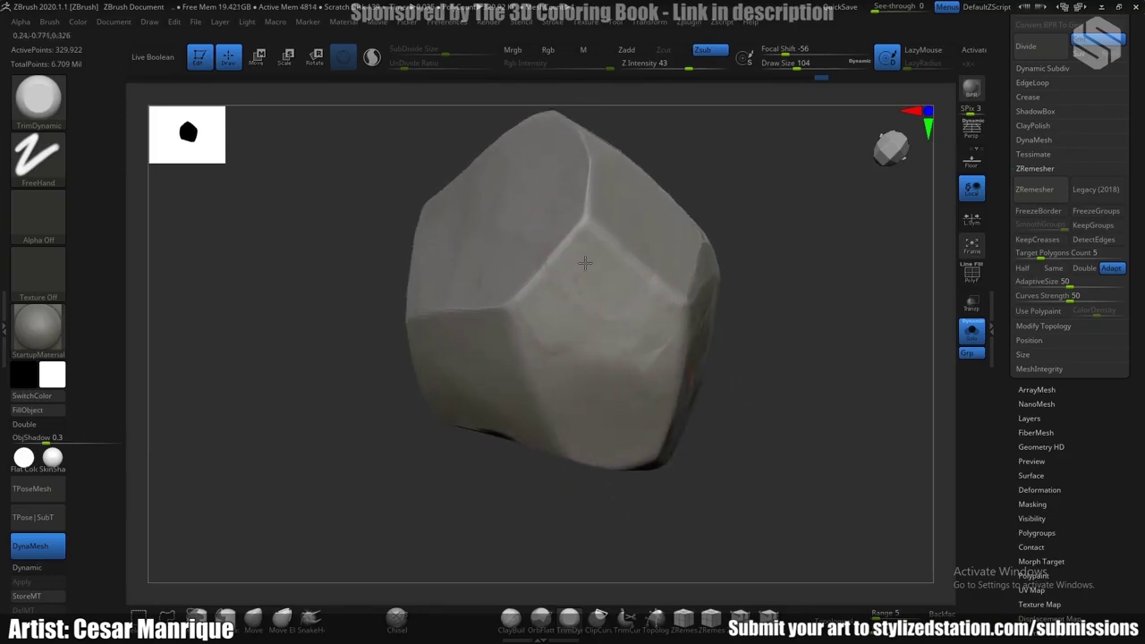
drag(584, 262, 494, 231)
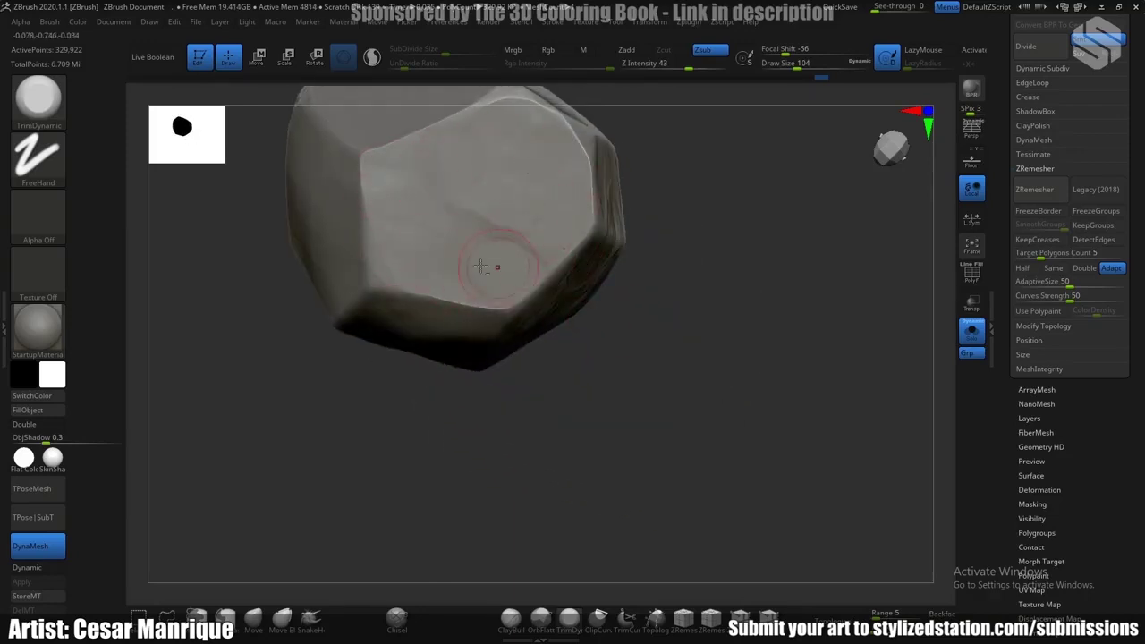
alt+right_drag(482, 267, 417, 276)
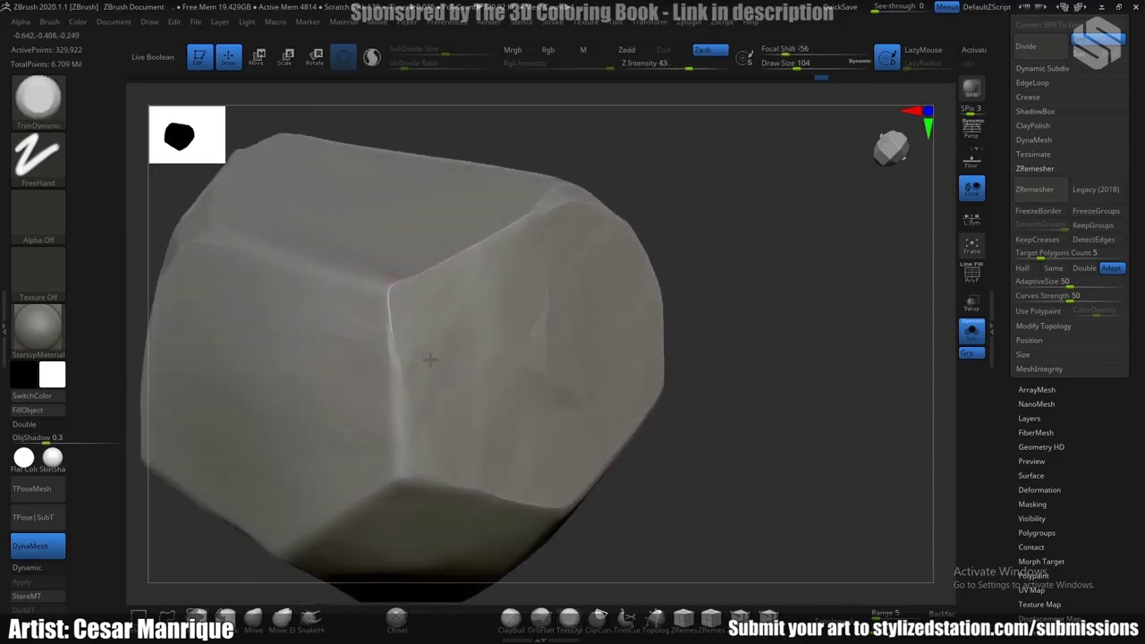
Set the TrimDynamic draw size to 128 and refine the large textured facet and its borders
right_drag(497, 335, 477, 332)
key(space)
drag(478, 332, 482, 332)
mouse_move(482, 331)
right_down()
mouse_move(537, 274)
mouse_move(528, 306)
mouse_move(528, 265)
mouse_move(513, 291)
right_up()
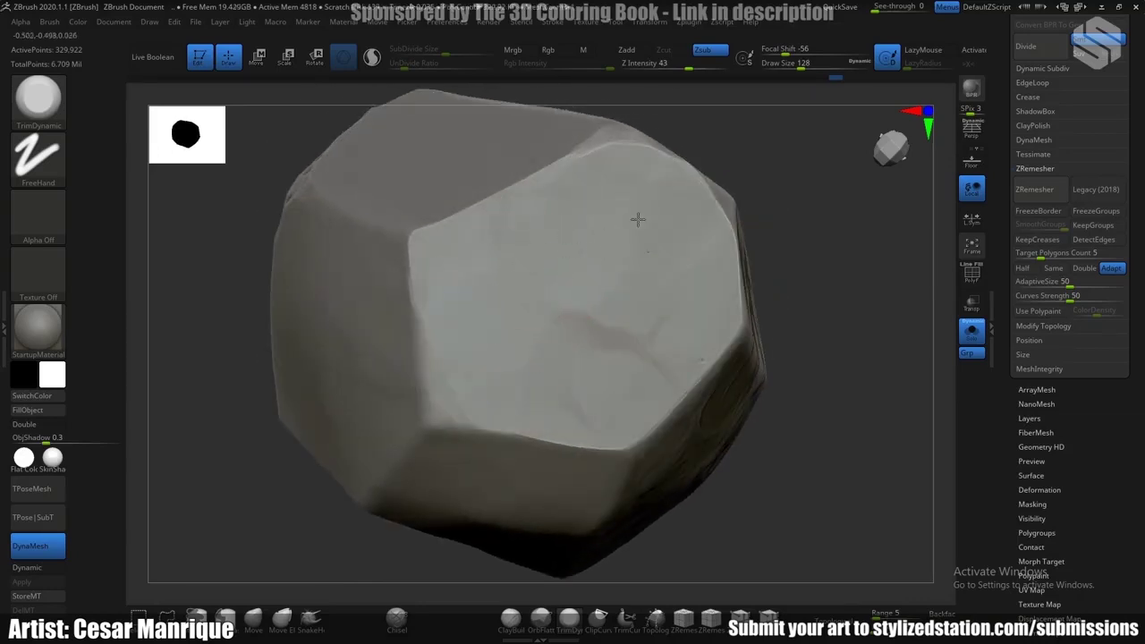
right_drag(572, 225, 716, 280)
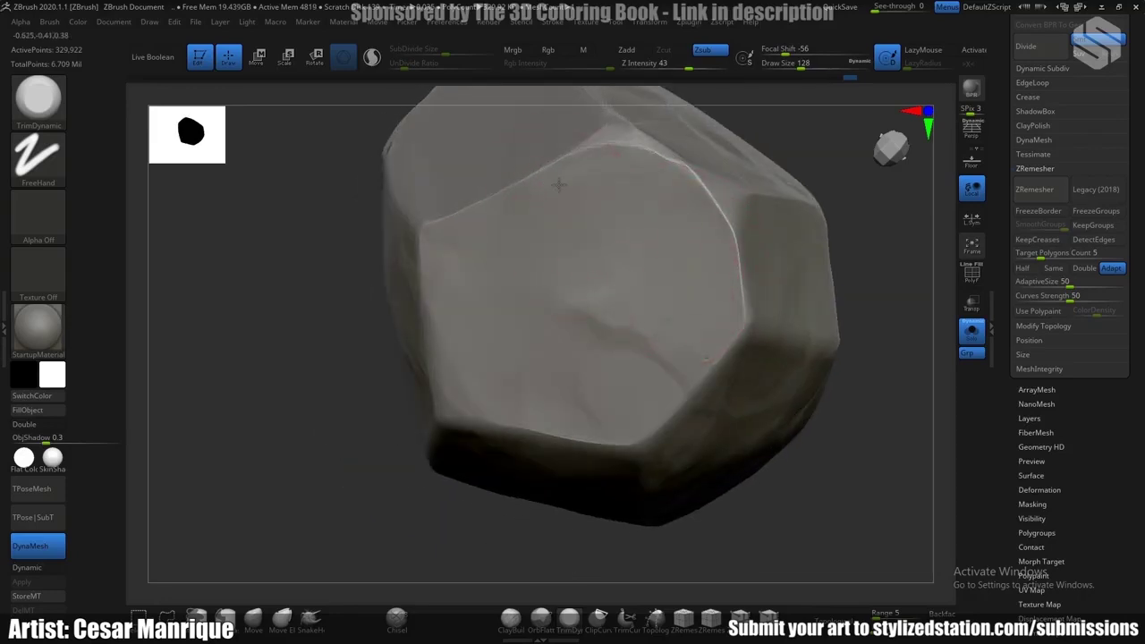
right_drag(558, 184, 545, 296)
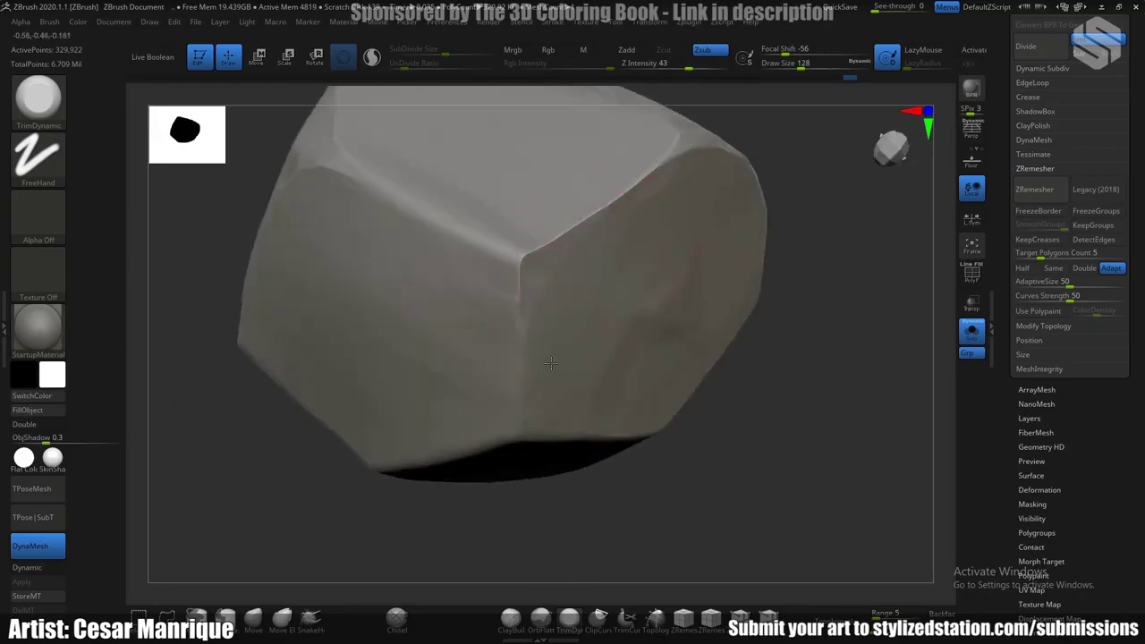
Set the TrimDynamic draw size to 59 for finer chamfering of the rock's remaining edges and corners
key(space)
drag(558, 261, 524, 259)
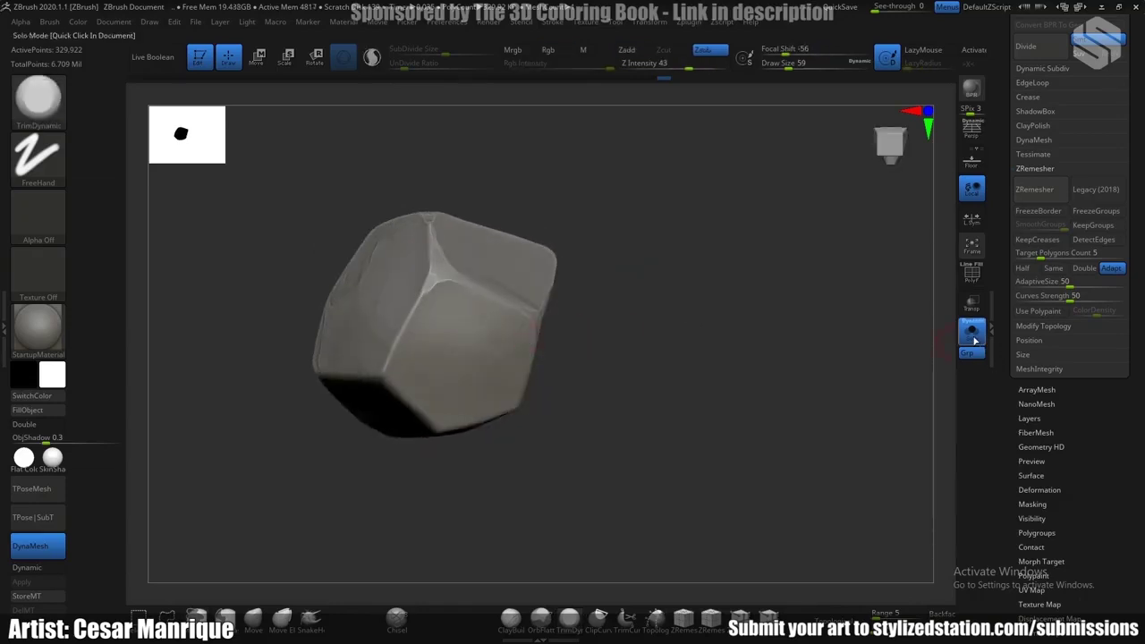
Turn off Solo mode and examine the finished rock alongside the neighbouring faceted rocks
mouse_move(605, 376)
alt+mouse_down()
mouse_move(606, 302)
mouse_move(761, 242)
alt+mouse_up()
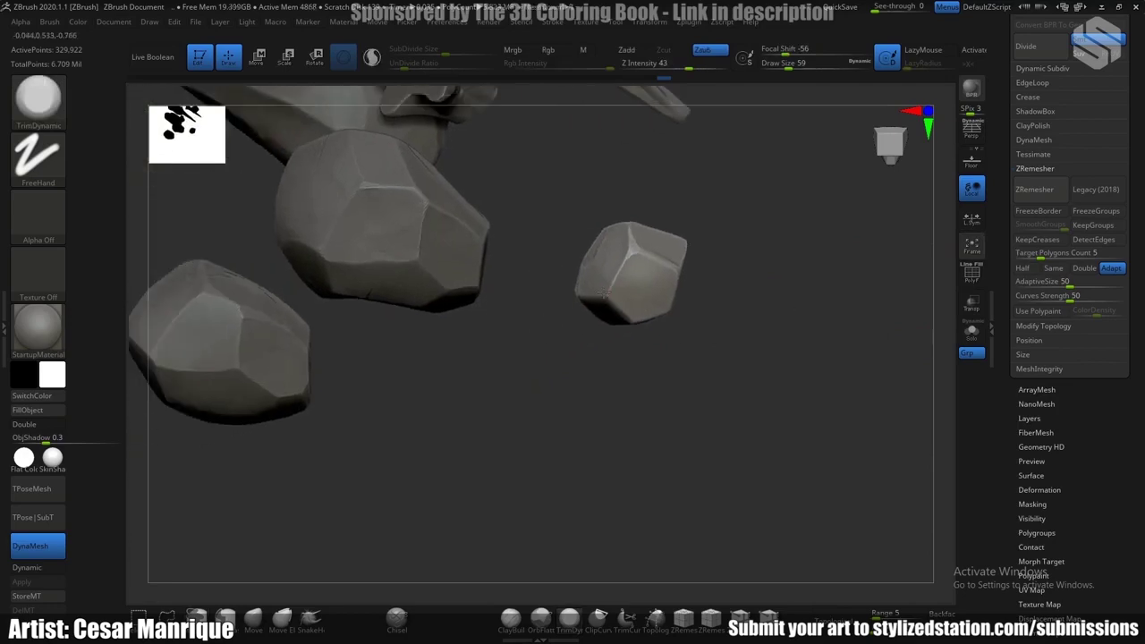
alt+drag(358, 238, 572, 358)
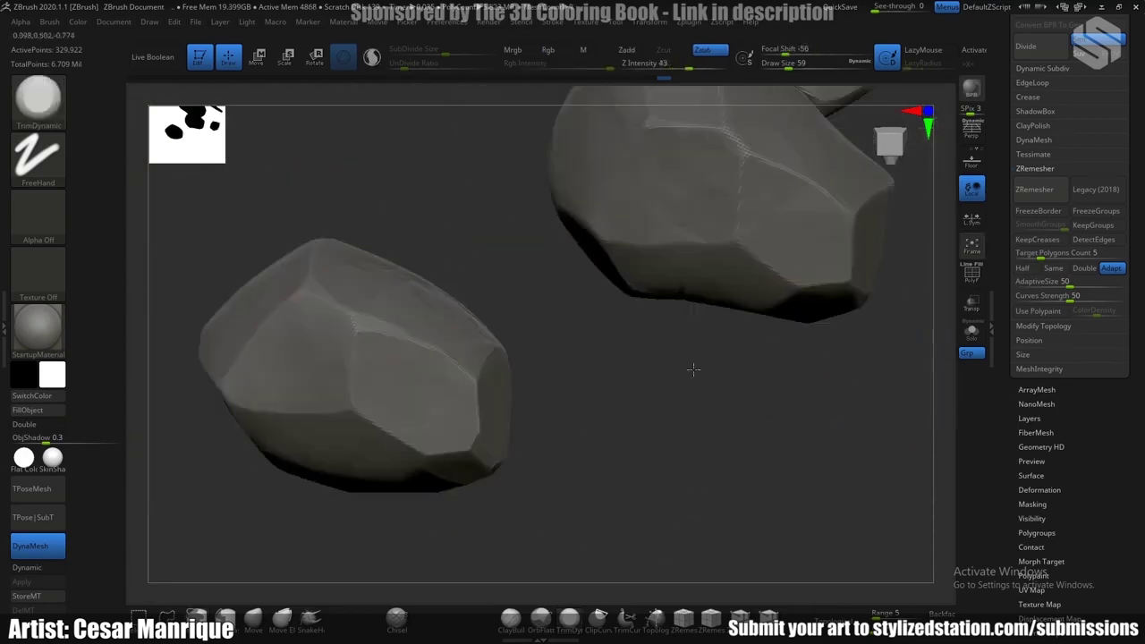